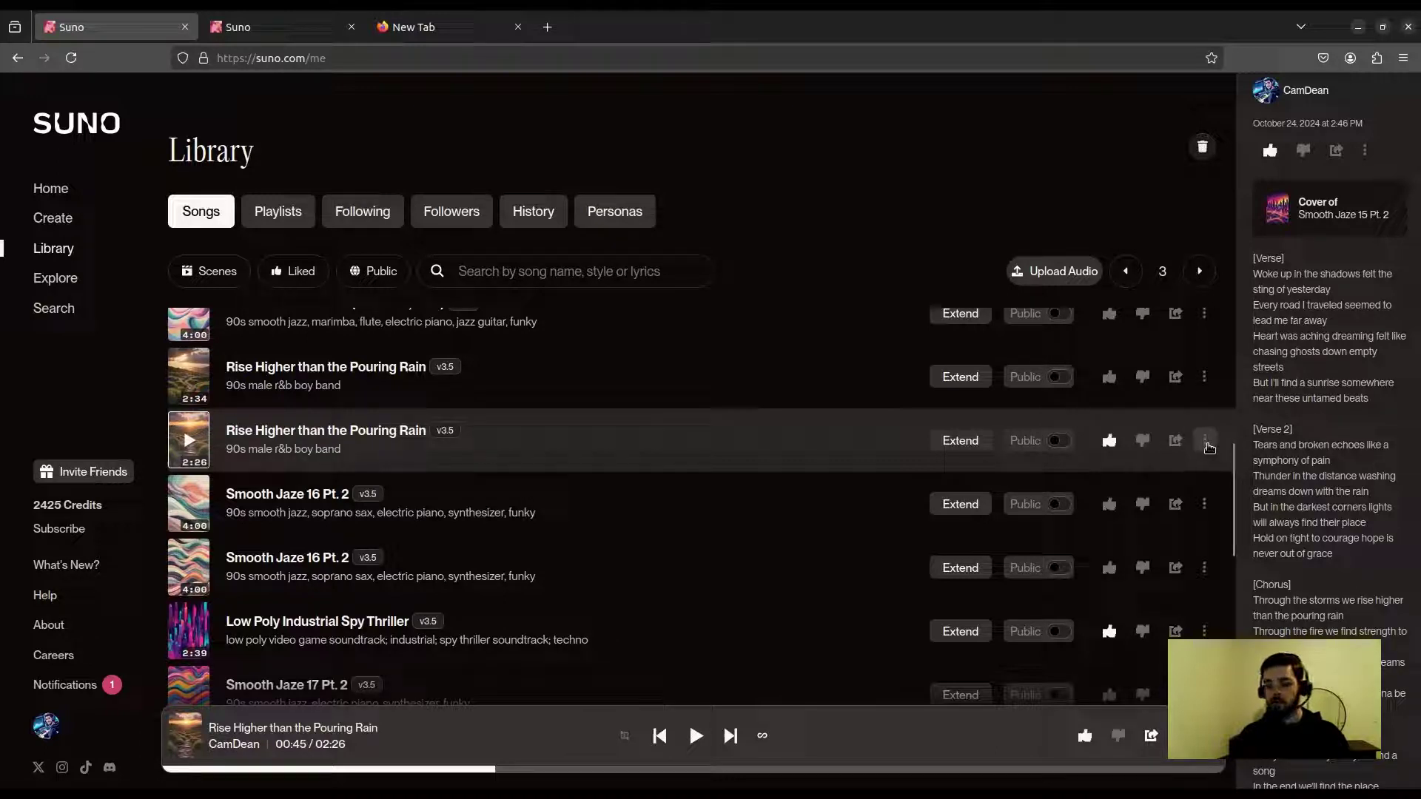
# Open Replace Section from the Edit menu of the 2:26 'Rise Higher than the Pouring Rain'
pyautogui.click(1207, 446)
pyautogui.moveTo(1278, 500)
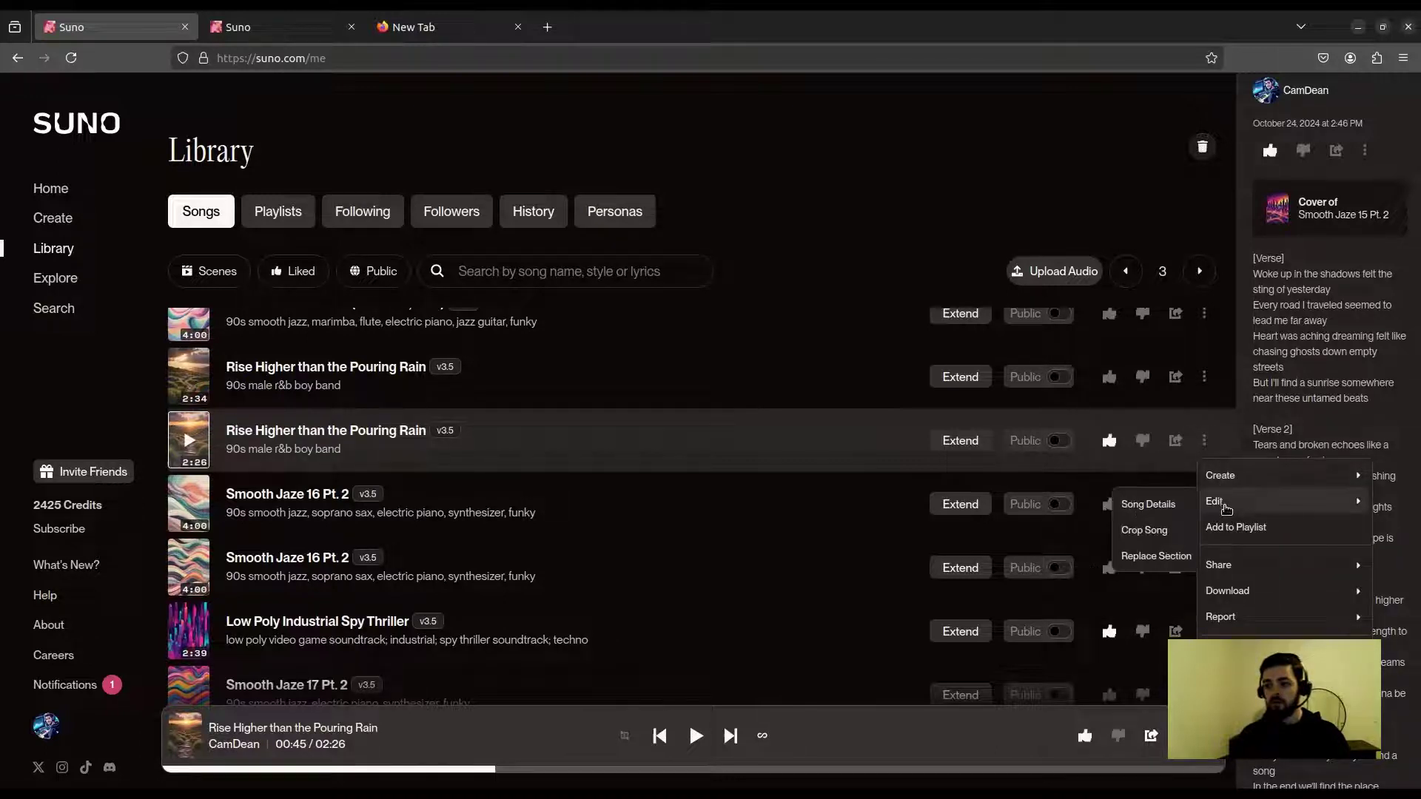
pyautogui.click(1132, 560)
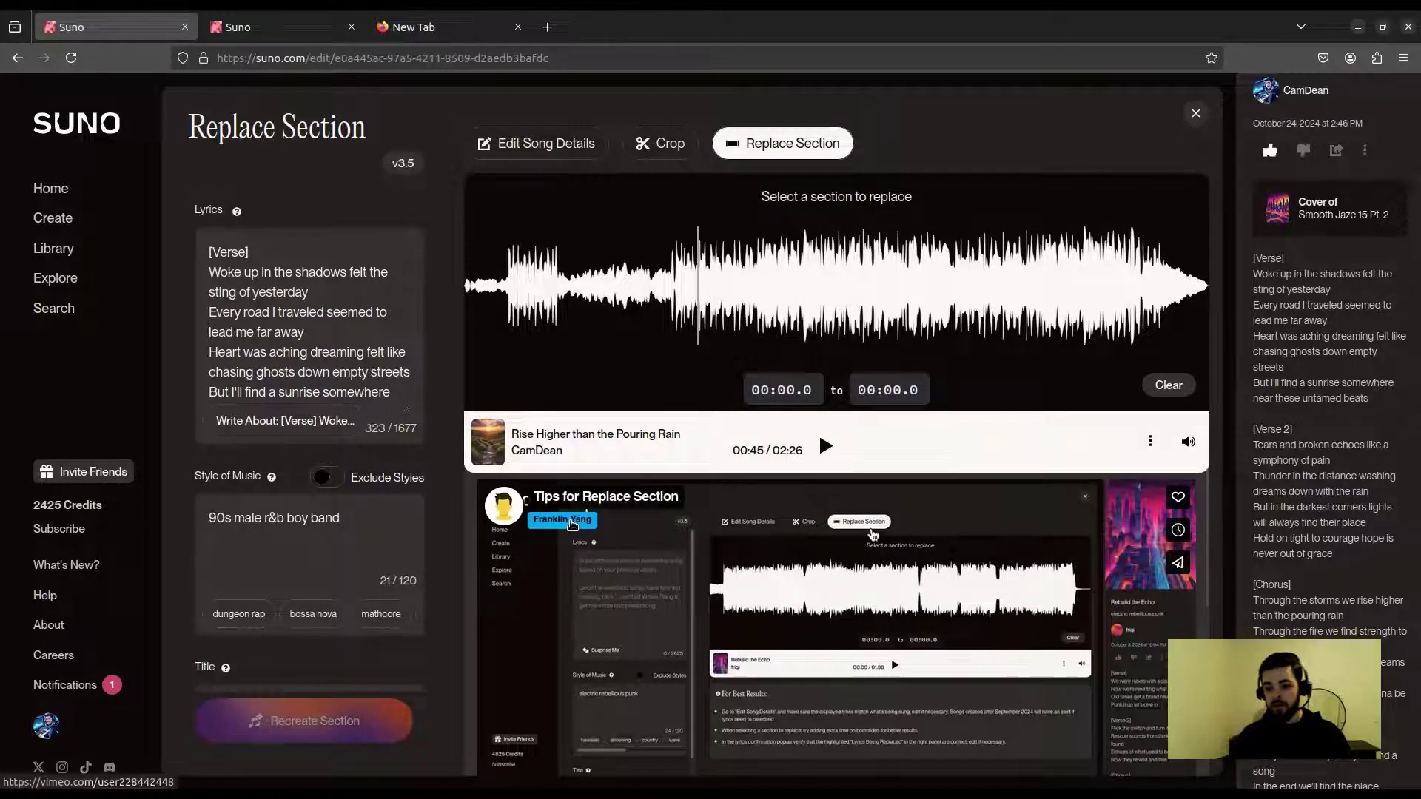
pyautogui.scroll(-3, 877, 569)
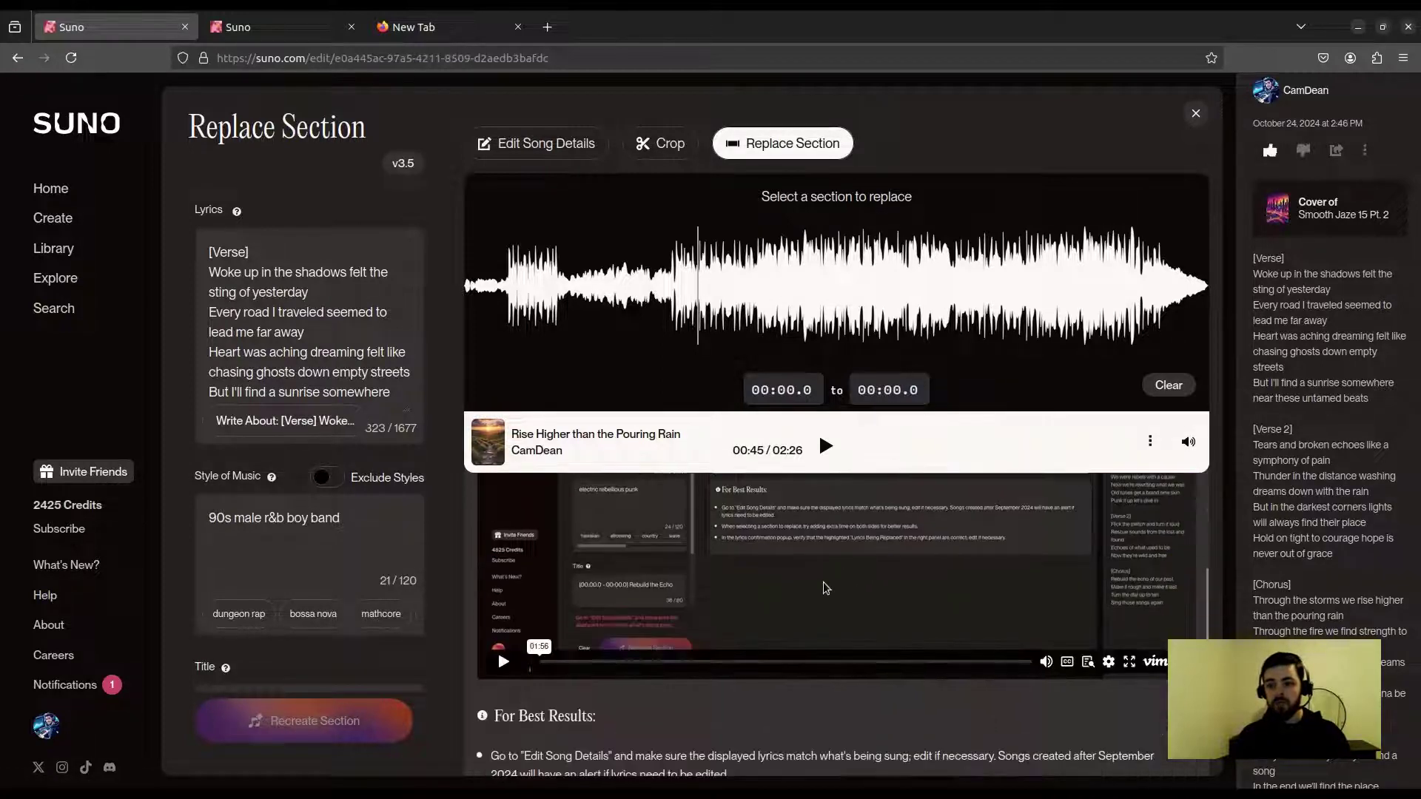
pyautogui.scroll(-2, 777, 617)
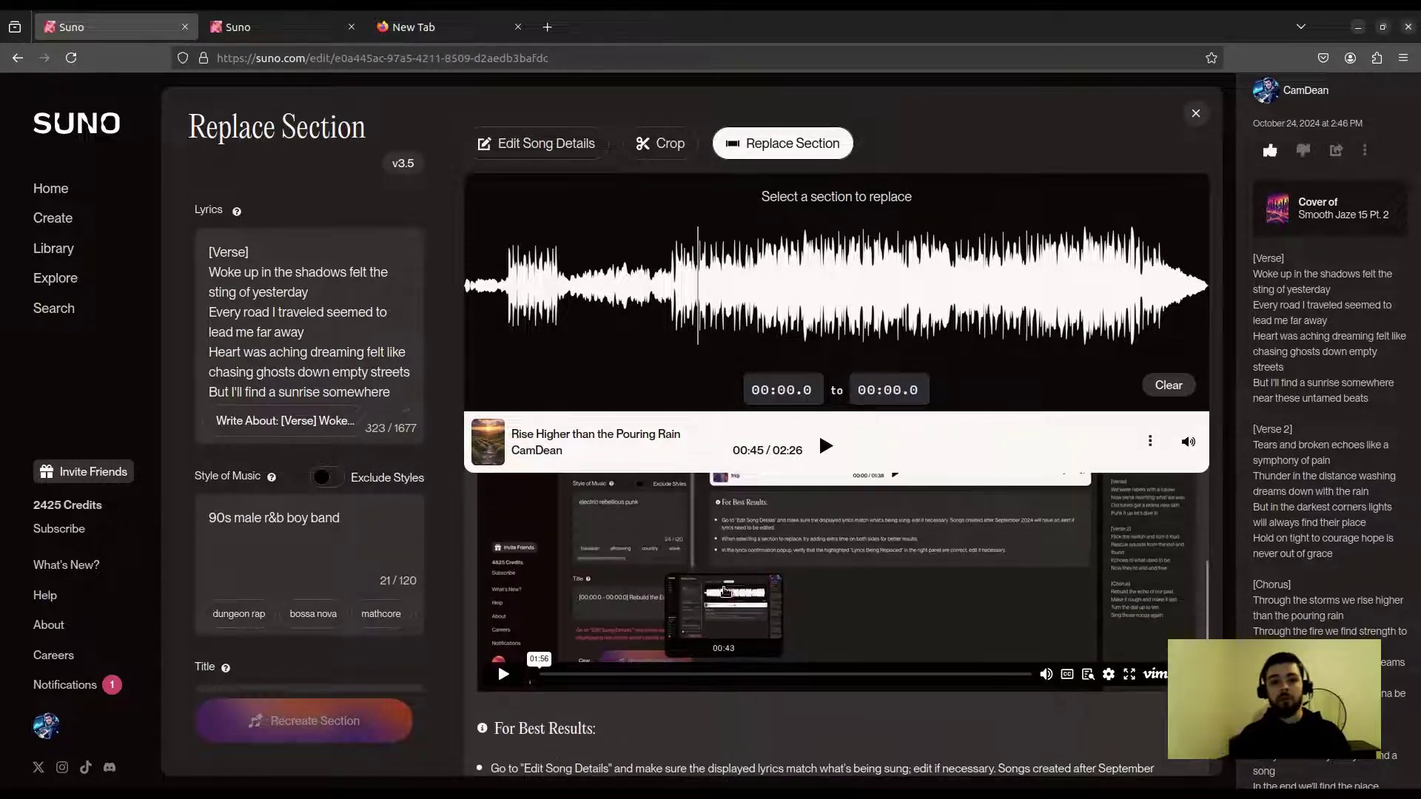
pyautogui.scroll(2, 750, 630)
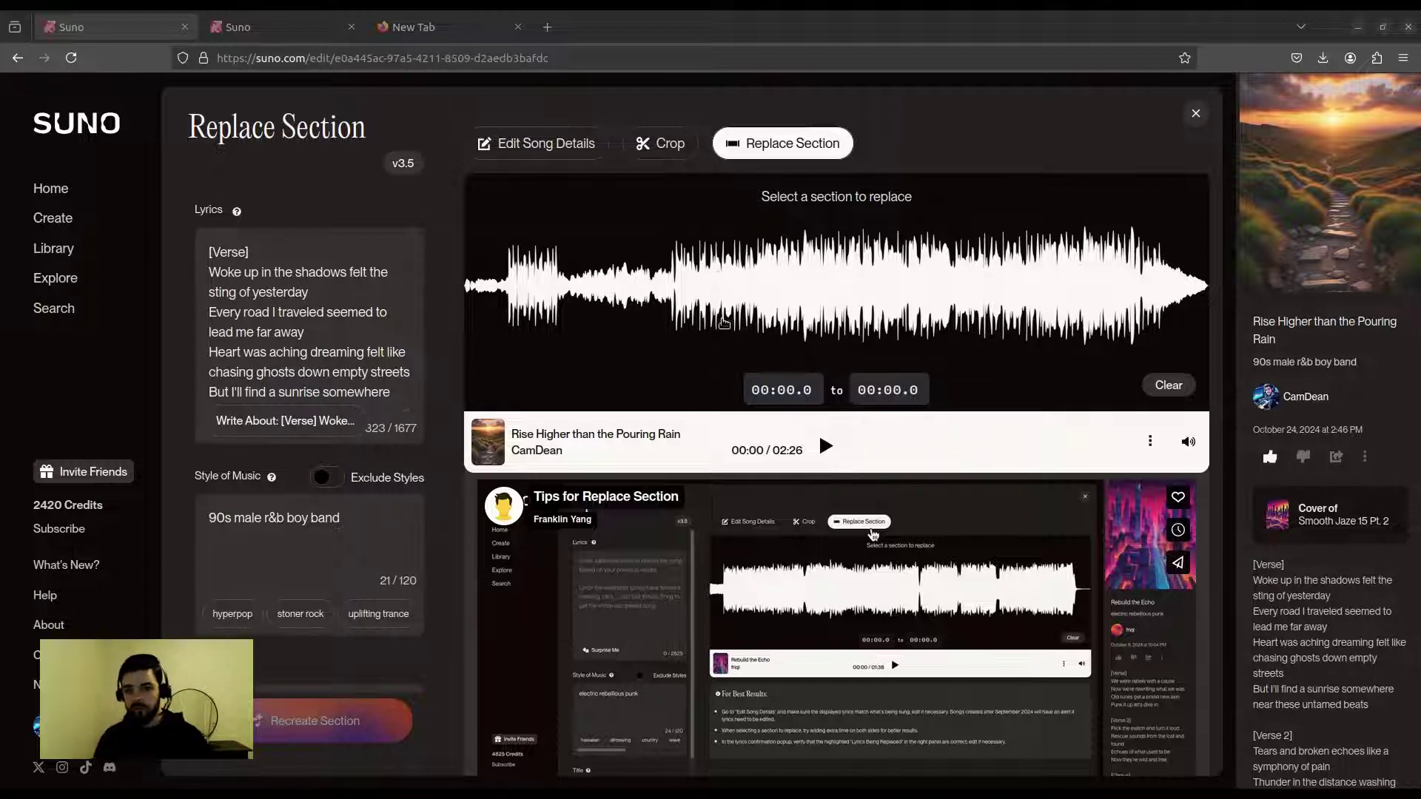
pyautogui.scroll(-1, 1310, 641)
pyautogui.scroll(-1, 1310, 641)
pyautogui.scroll(-1, 1302, 605)
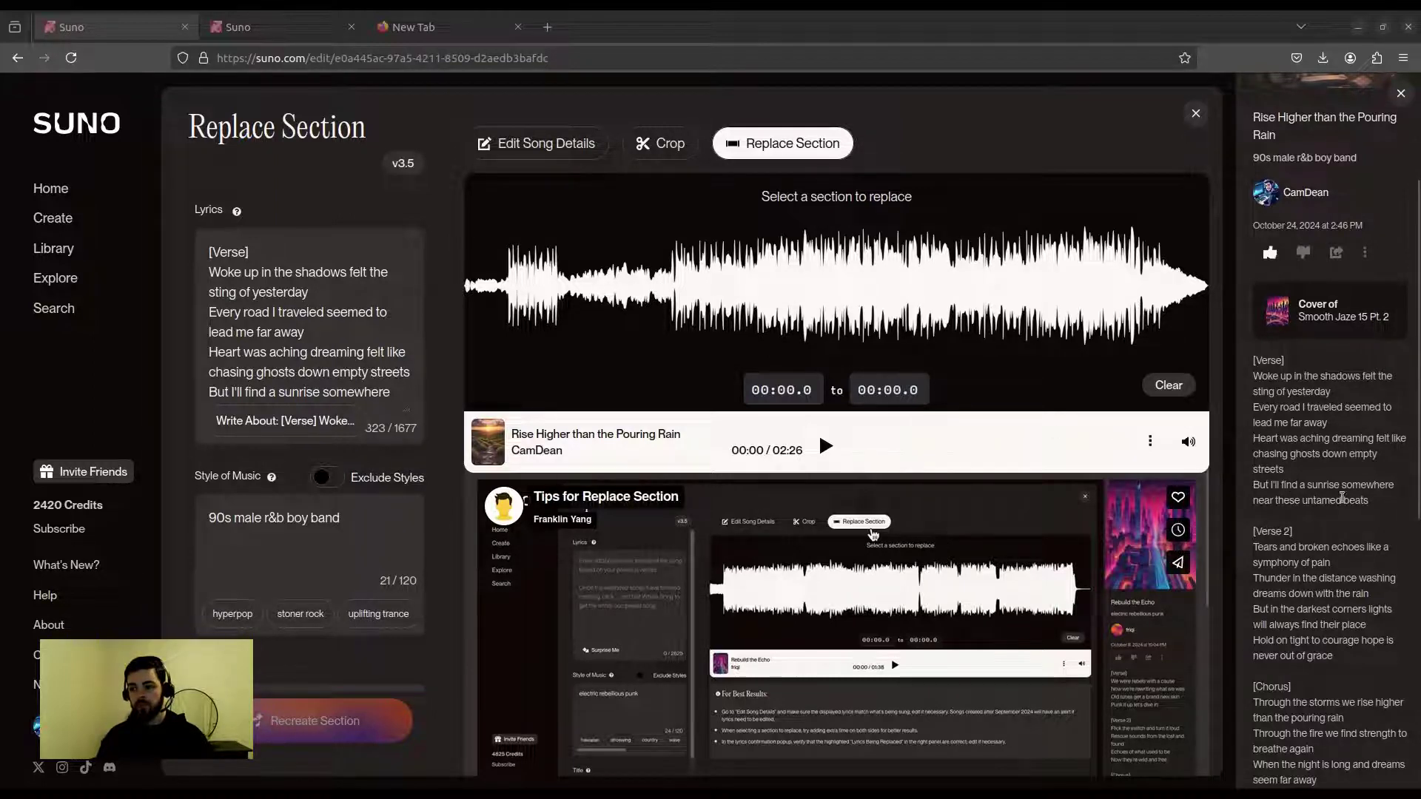
# Highlight 'untamed beats' and 'broken echoes', then select 00:37.2–00:49.8 on the waveform
pyautogui.moveTo(1368, 501); pyautogui.dragTo(1302, 500)
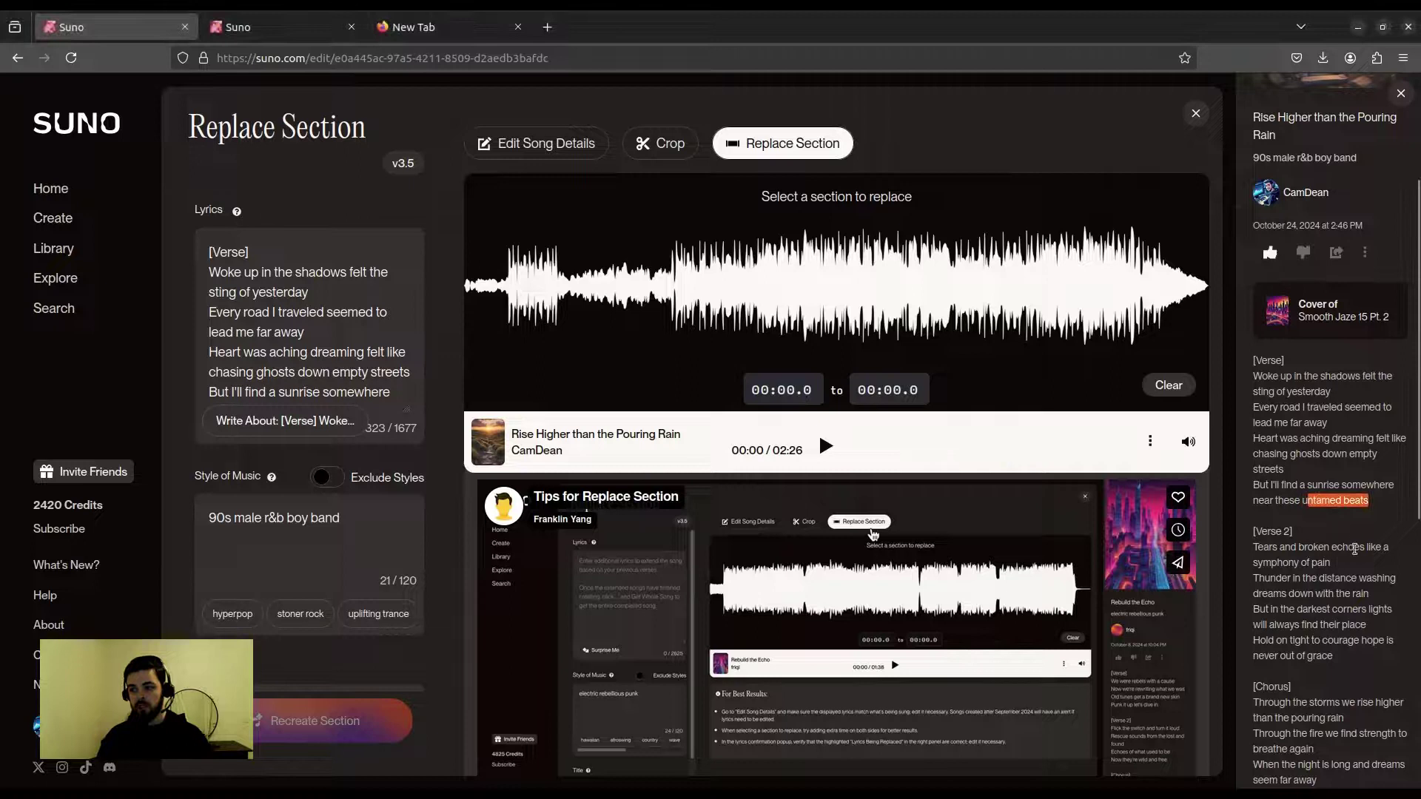
pyautogui.moveTo(1365, 546); pyautogui.dragTo(1298, 549)
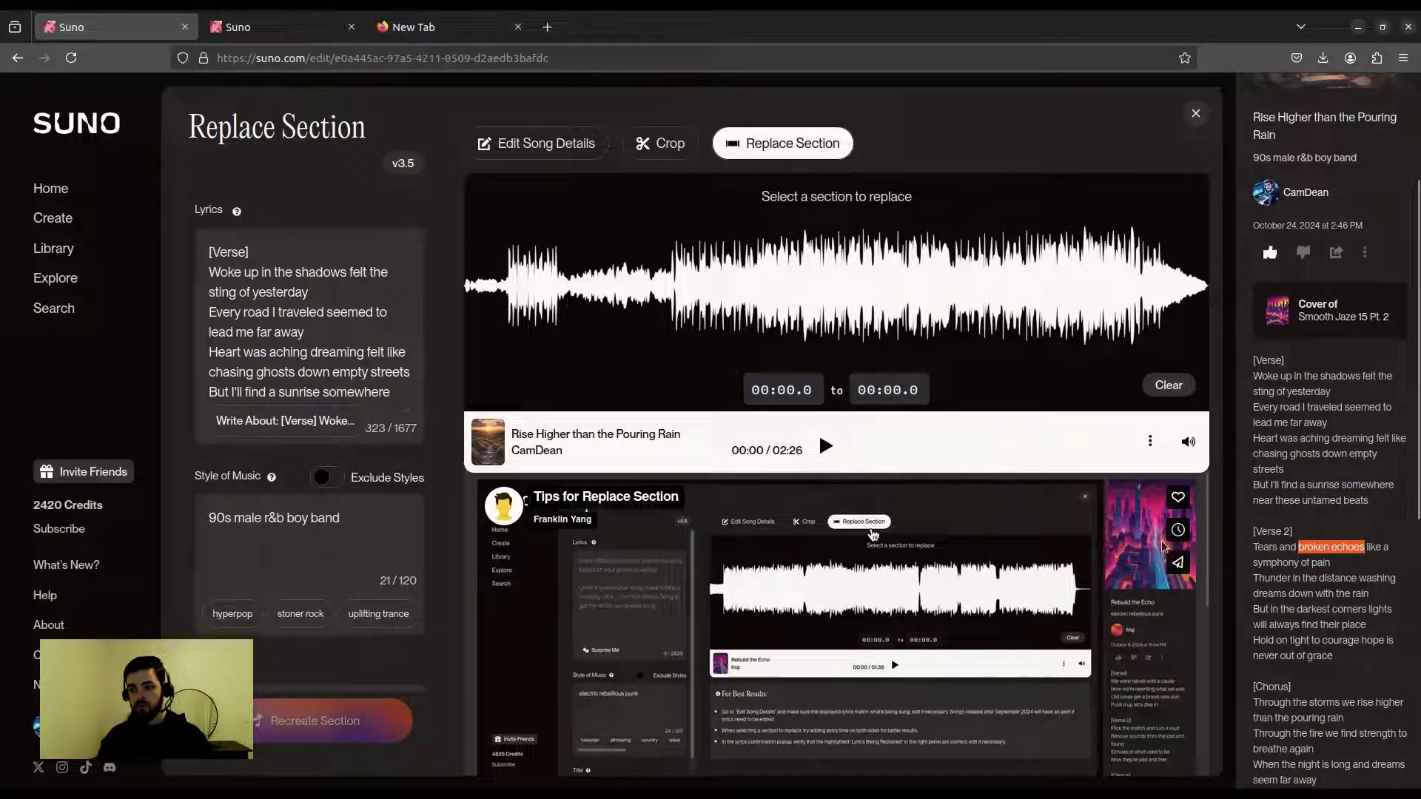
pyautogui.click(657, 301)
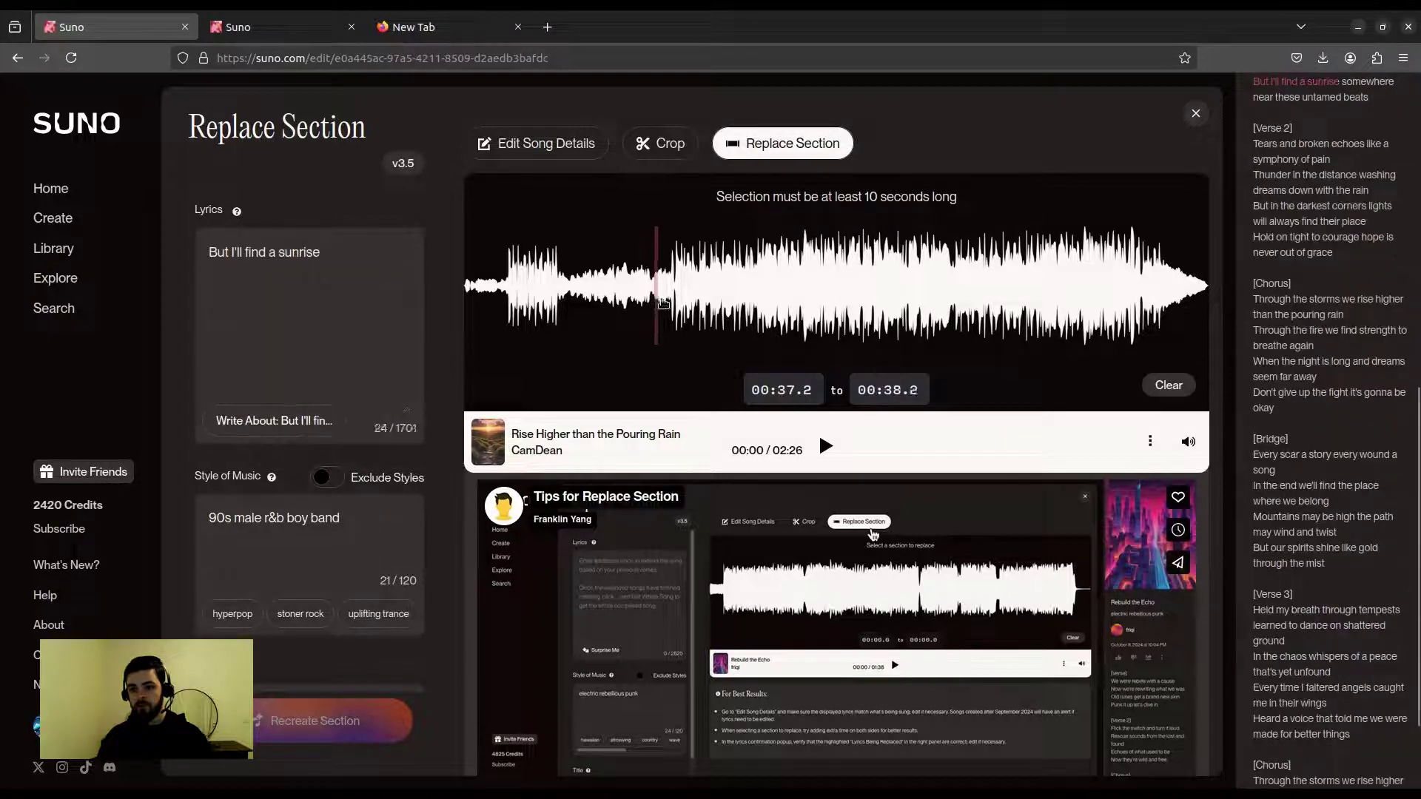
pyautogui.moveTo(666, 302); pyautogui.dragTo(713, 310)
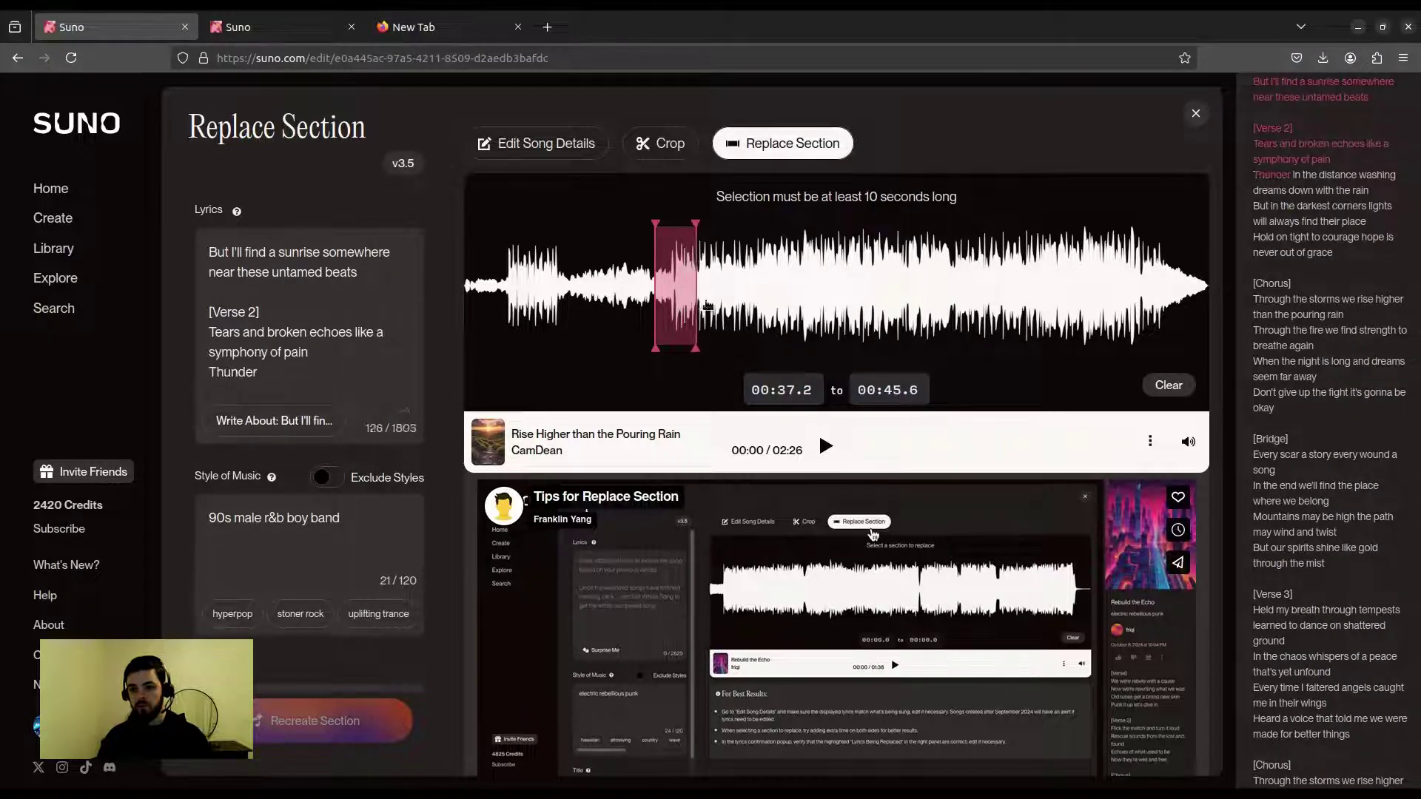
pyautogui.moveTo(712, 310); pyautogui.dragTo(718, 333)
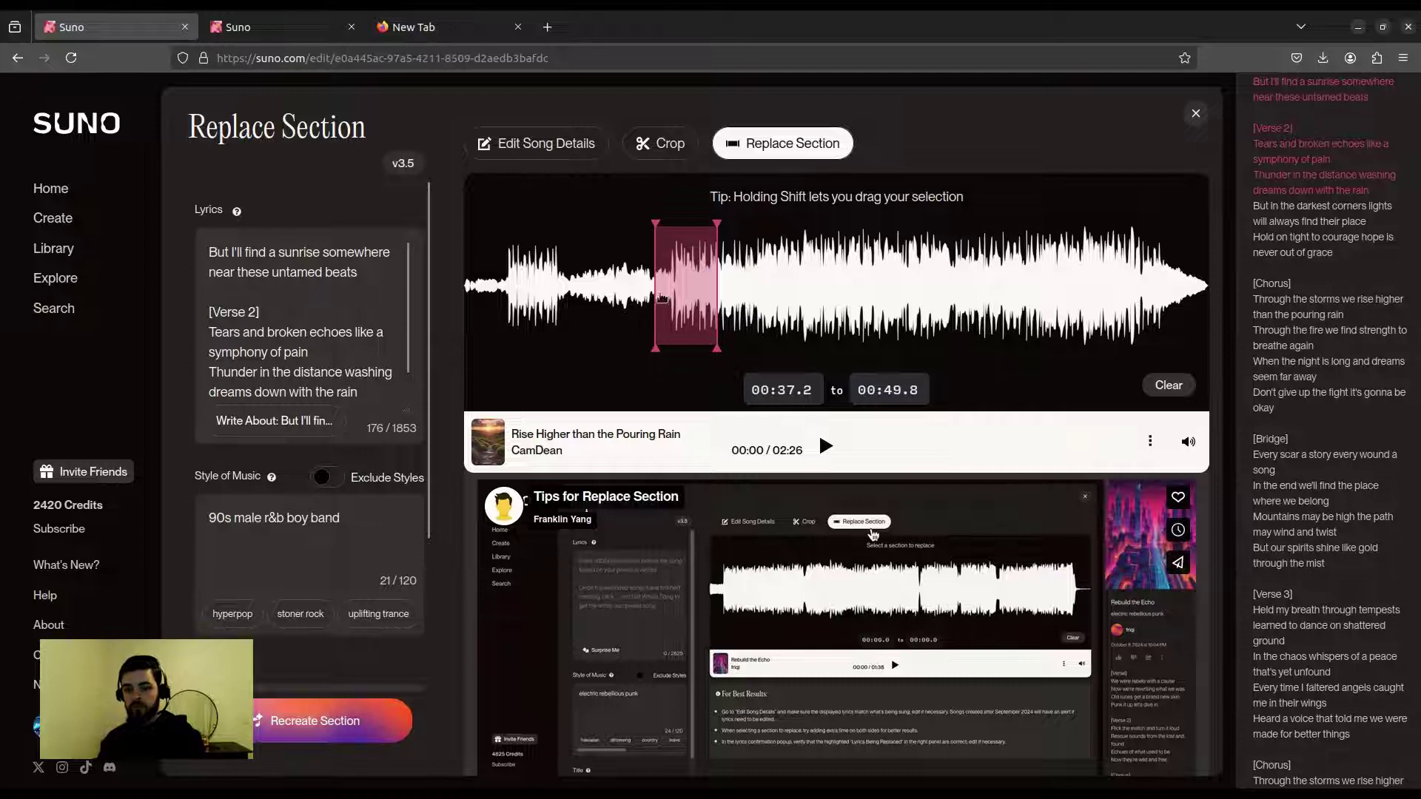
pyautogui.scroll(4, 1345, 340)
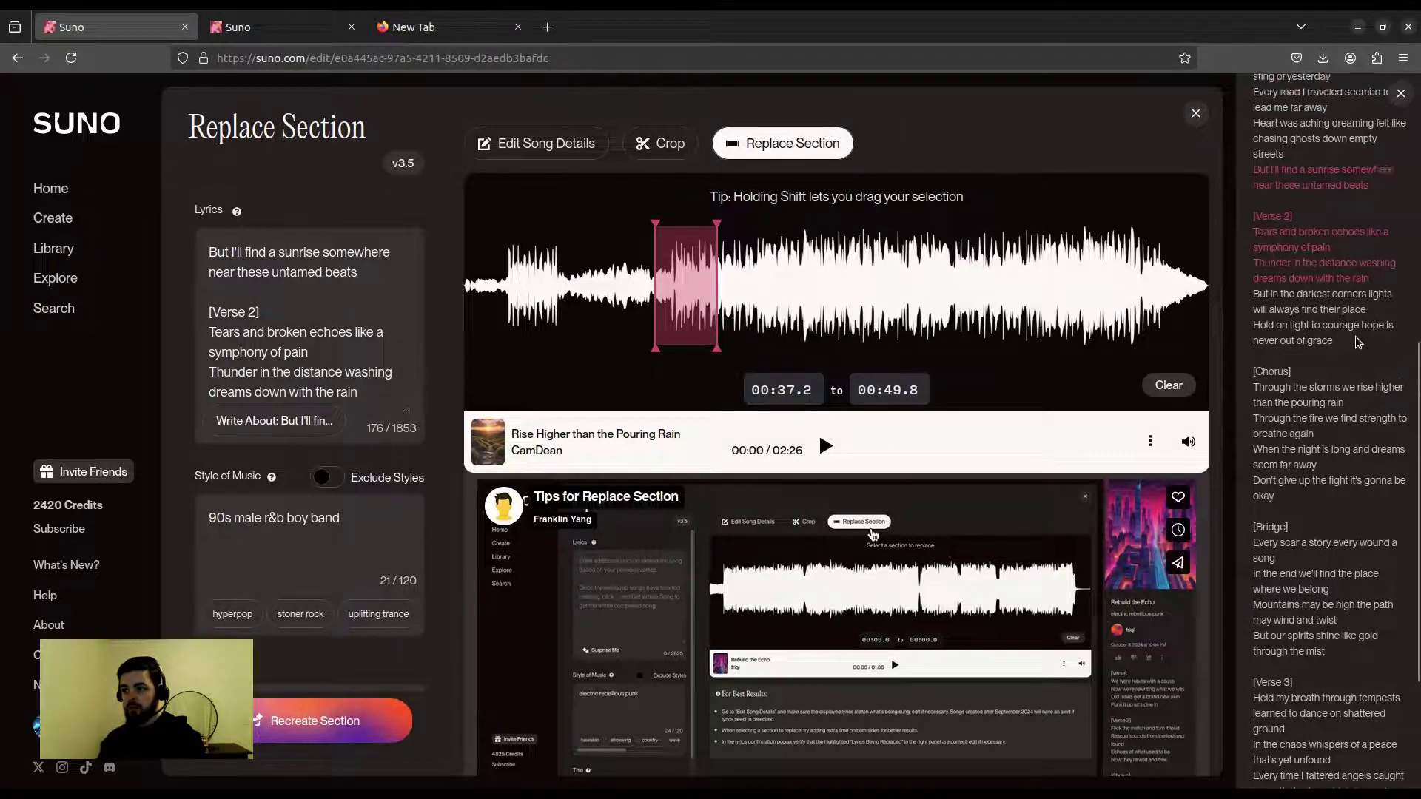
pyautogui.scroll(1, 1345, 342)
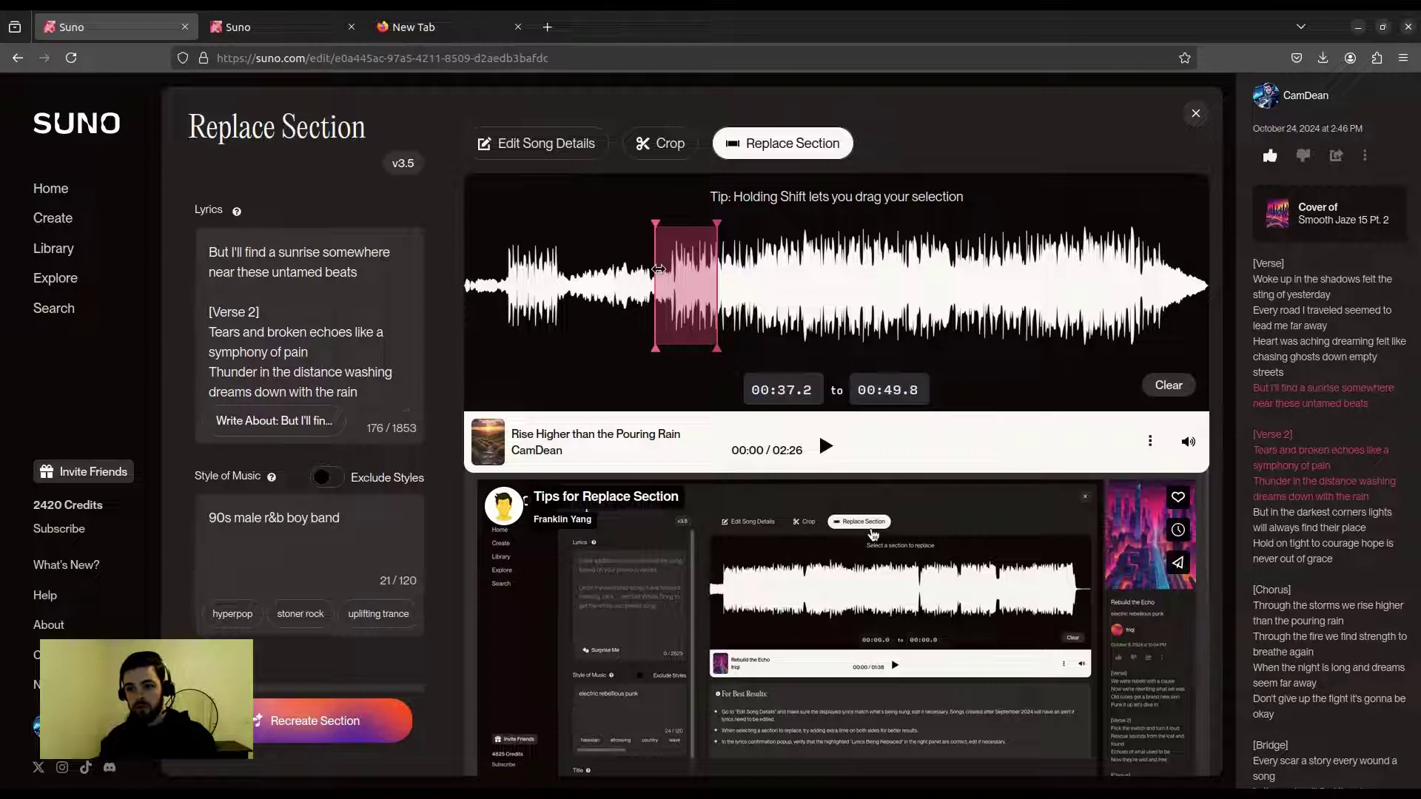
# Move the section start back to 00:32.4 and highlight 'untamed beats' in its lyrics
pyautogui.moveTo(656, 275); pyautogui.dragTo(656, 276)
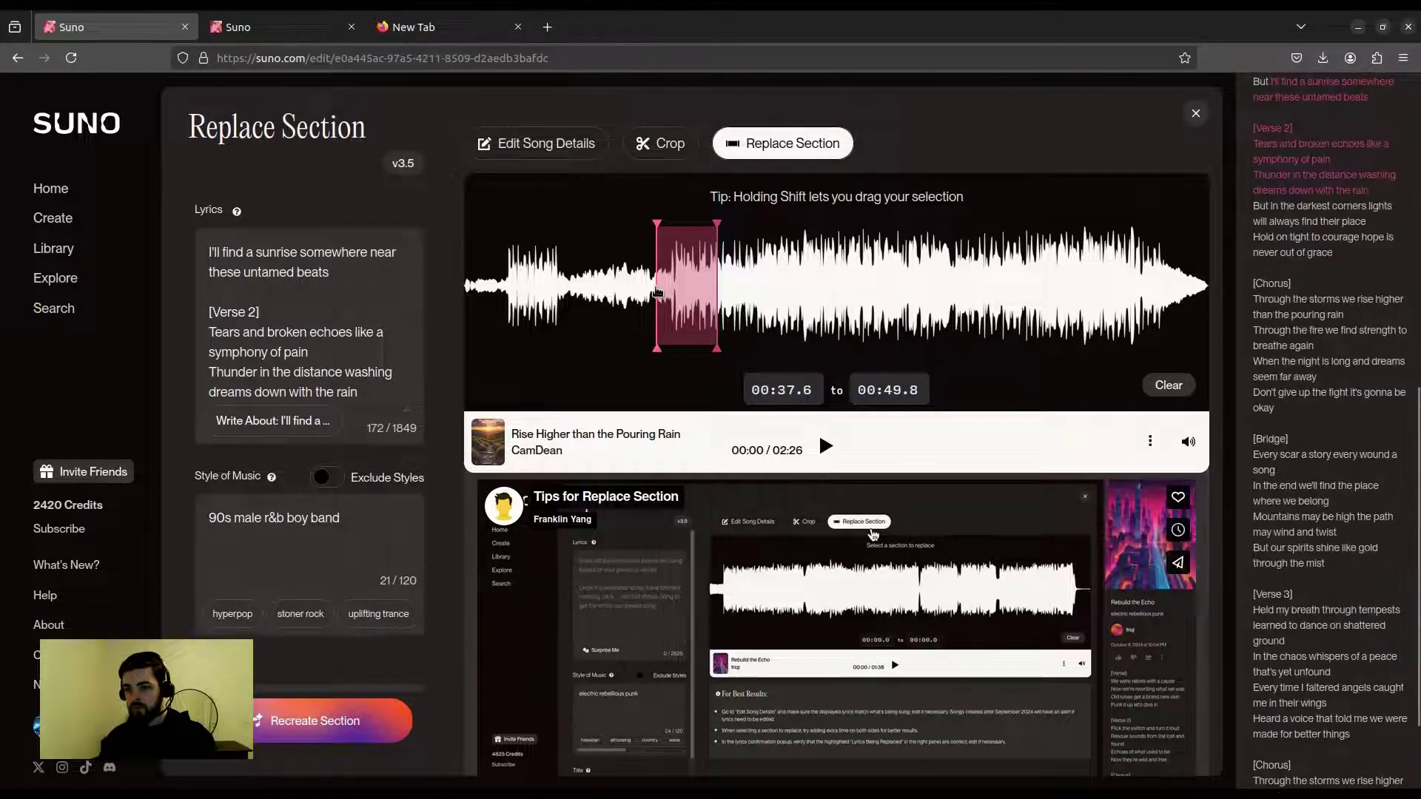
pyautogui.moveTo(659, 290); pyautogui.dragTo(629, 298)
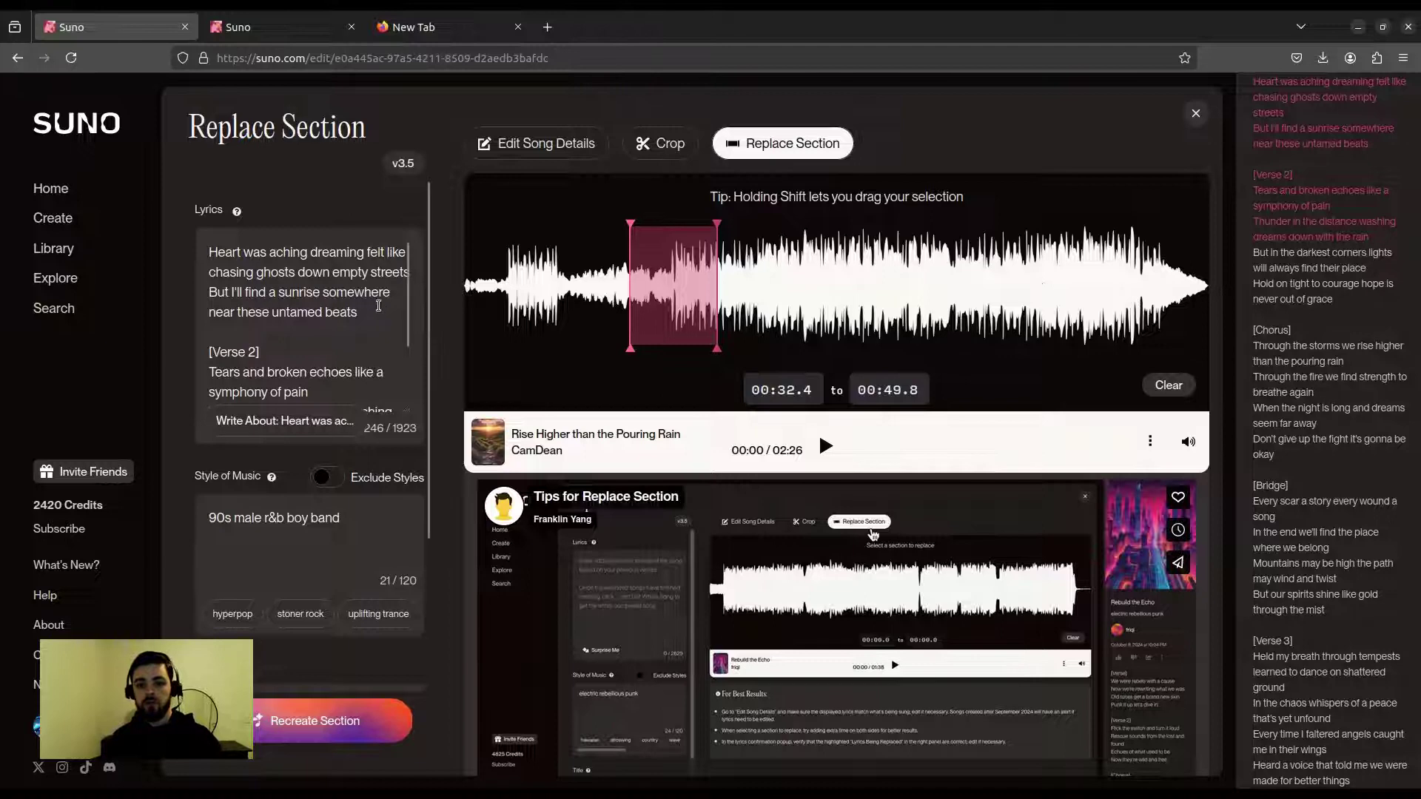
pyautogui.moveTo(377, 309); pyautogui.dragTo(272, 314)
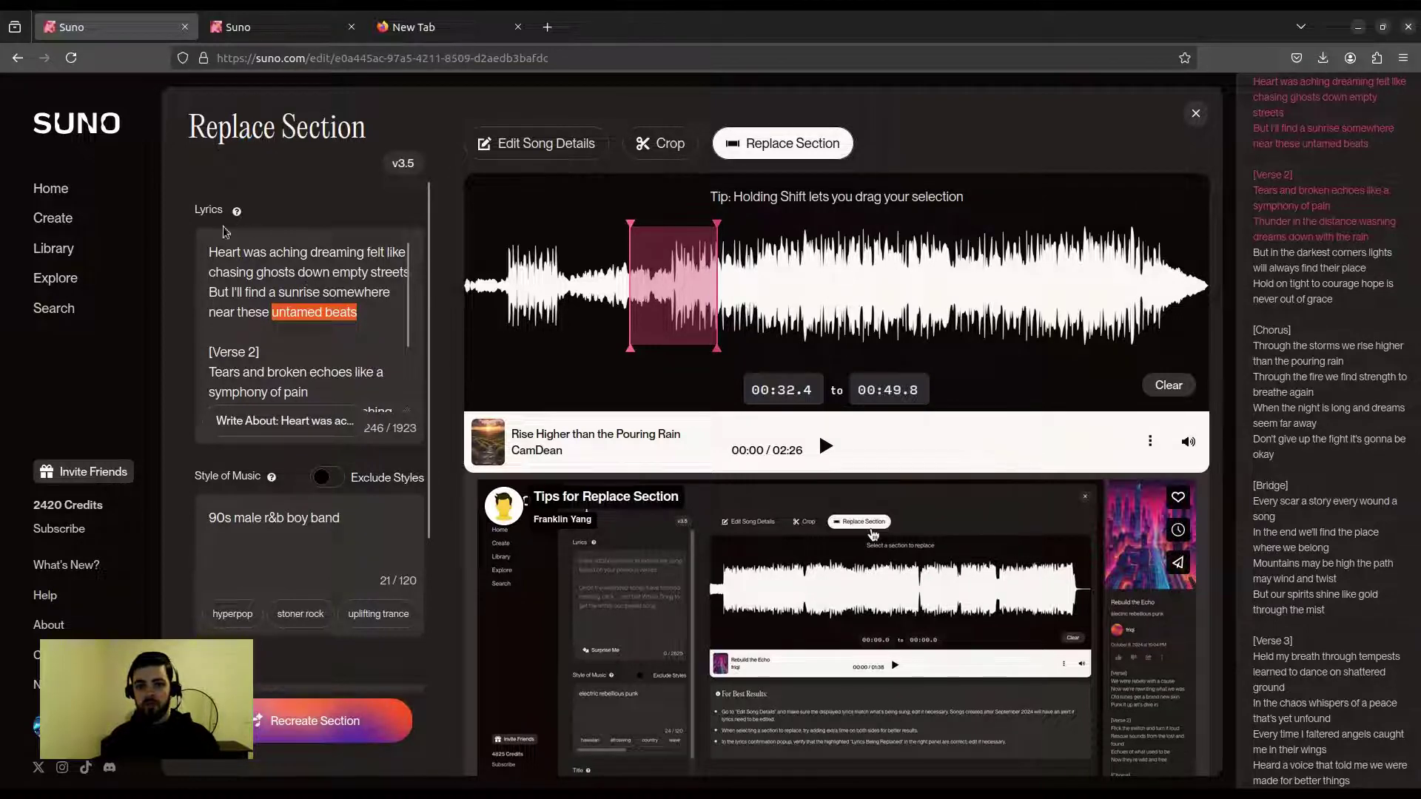
# Change 'untamed beats' to 'broken dreams' and start Verse 2 with 'Tears and crashin' echoes'
pyautogui.moveTo(372, 322); pyautogui.dragTo(273, 314)
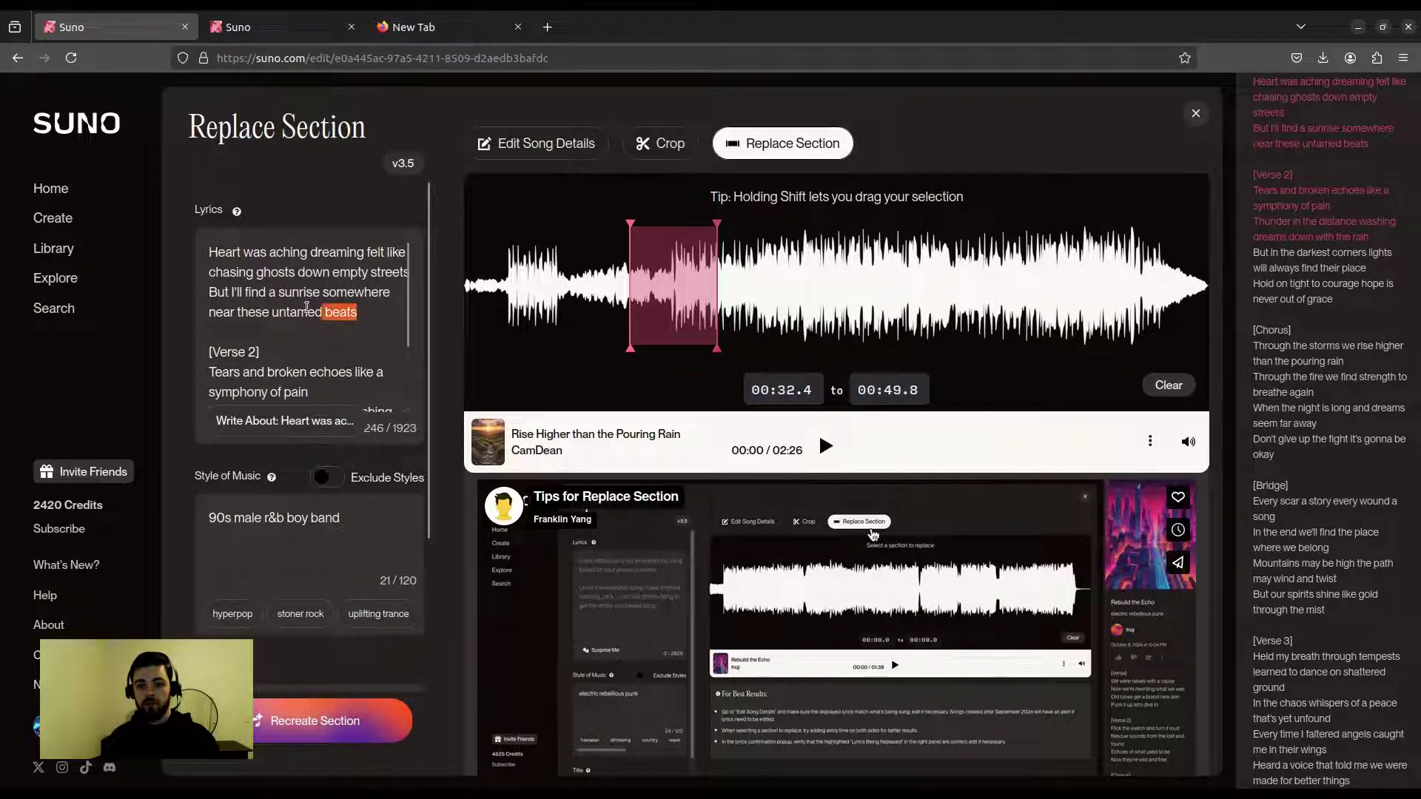
pyautogui.write('broken dreams')
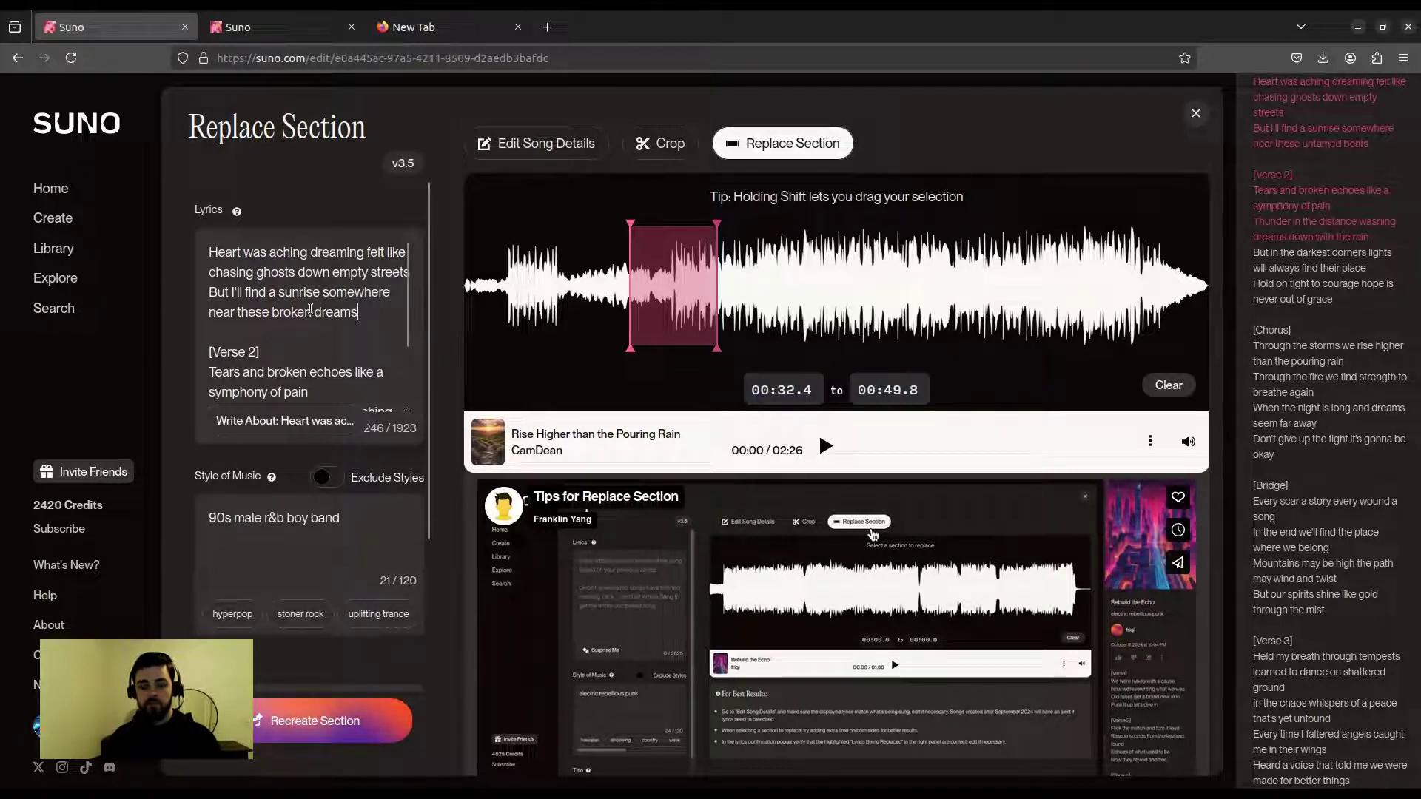
pyautogui.scroll(-1, 310, 313)
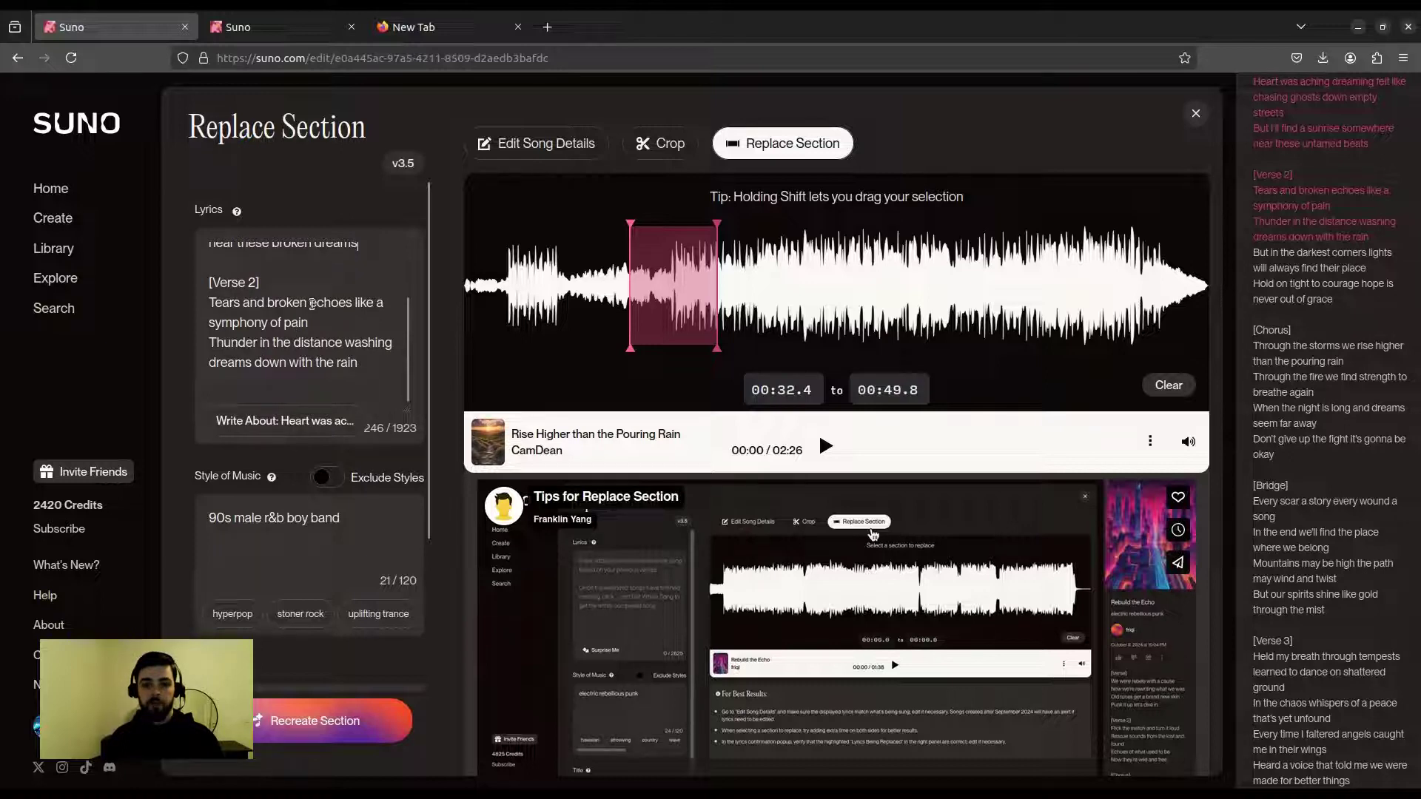
pyautogui.moveTo(306, 302); pyautogui.dragTo(268, 304)
pyautogui.write('crashin')
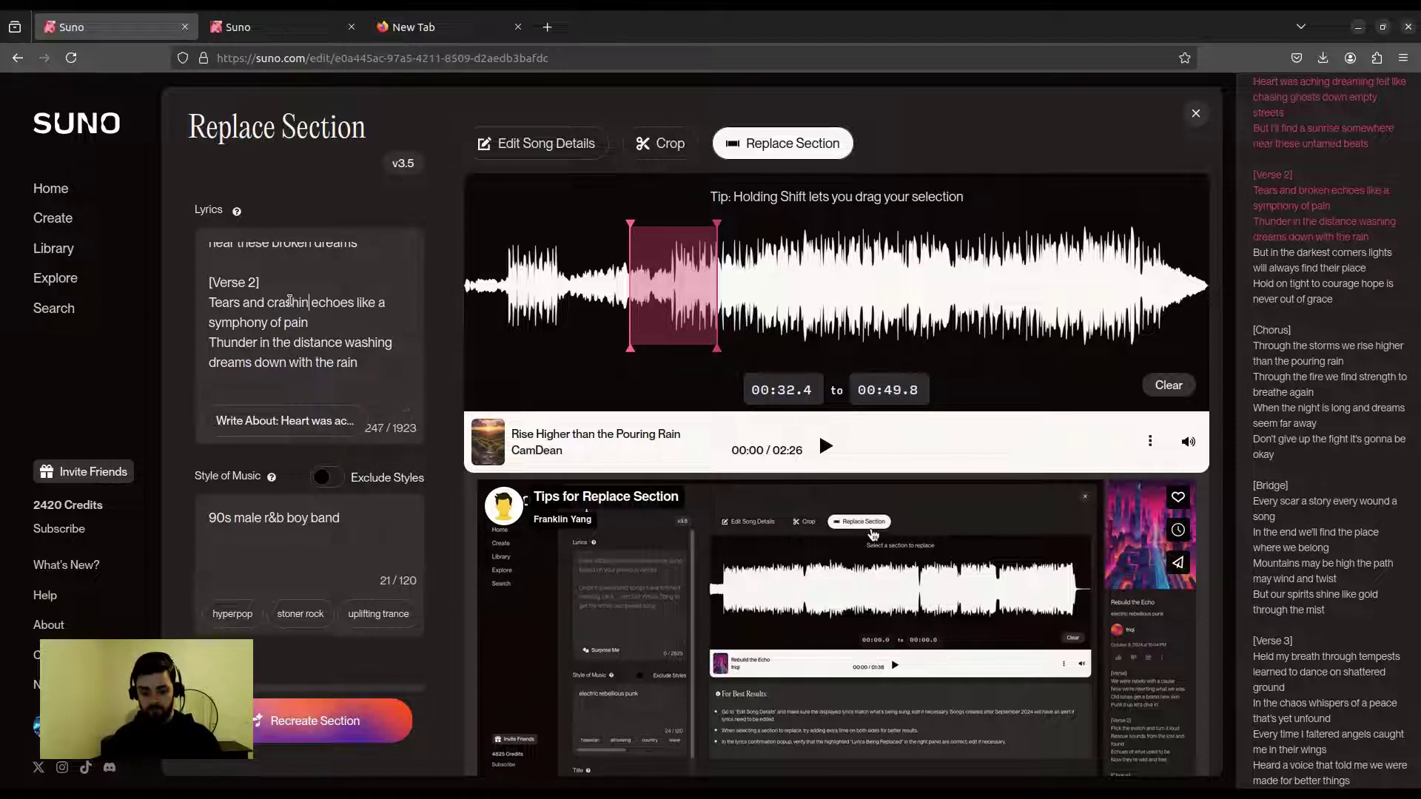
pyautogui.write("'")
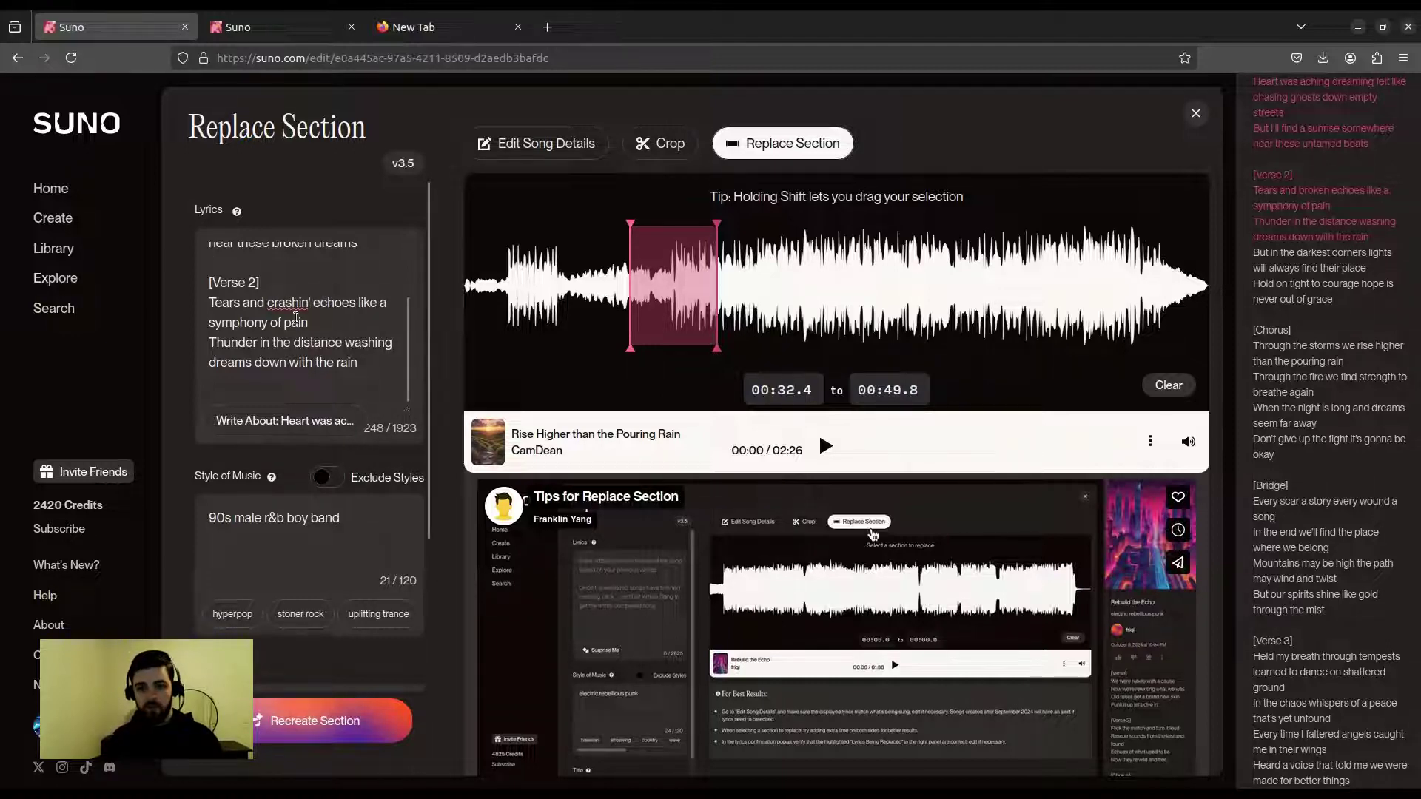
pyautogui.scroll(2, 289, 302)
pyautogui.scroll(1, 289, 301)
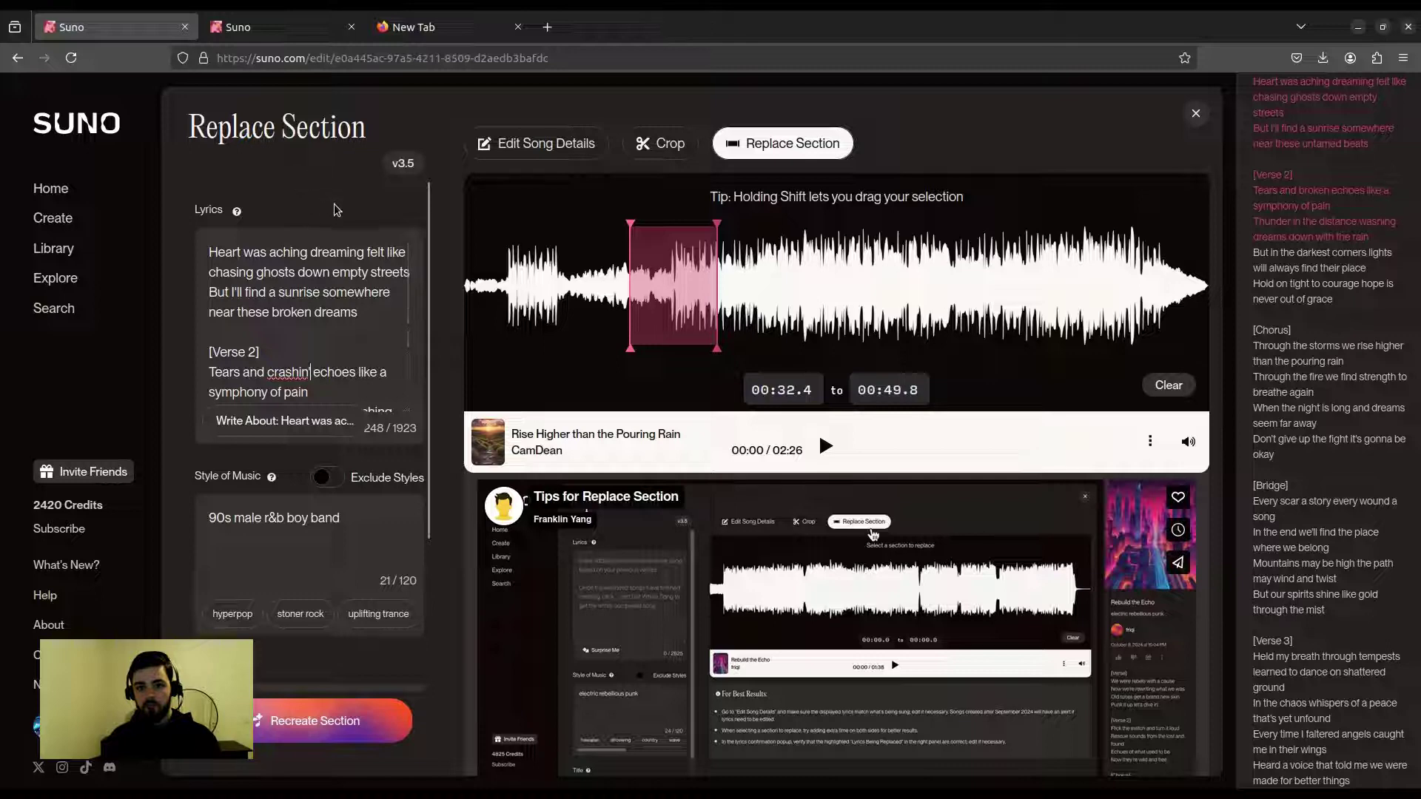
pyautogui.scroll(-2, 334, 203)
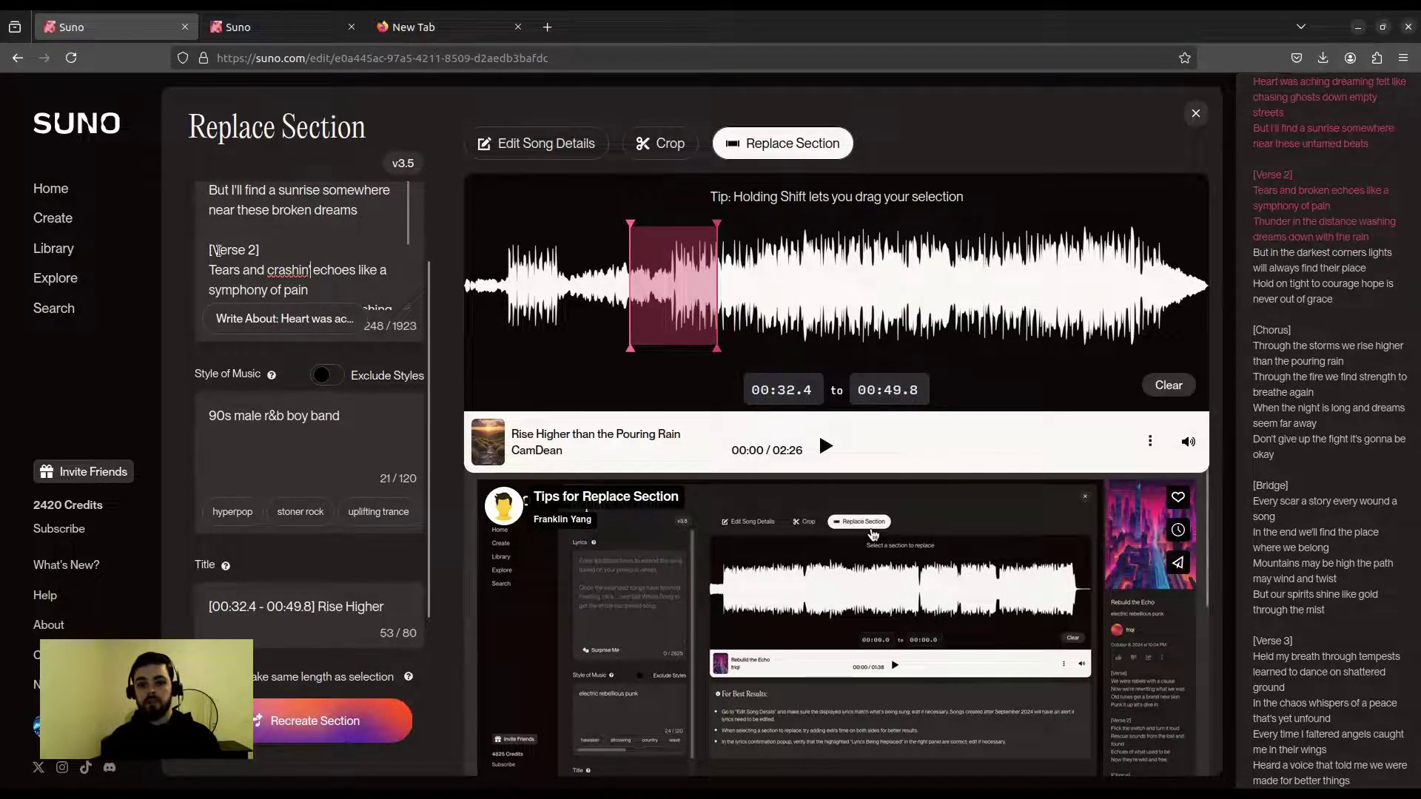
pyautogui.scroll(3, 221, 249)
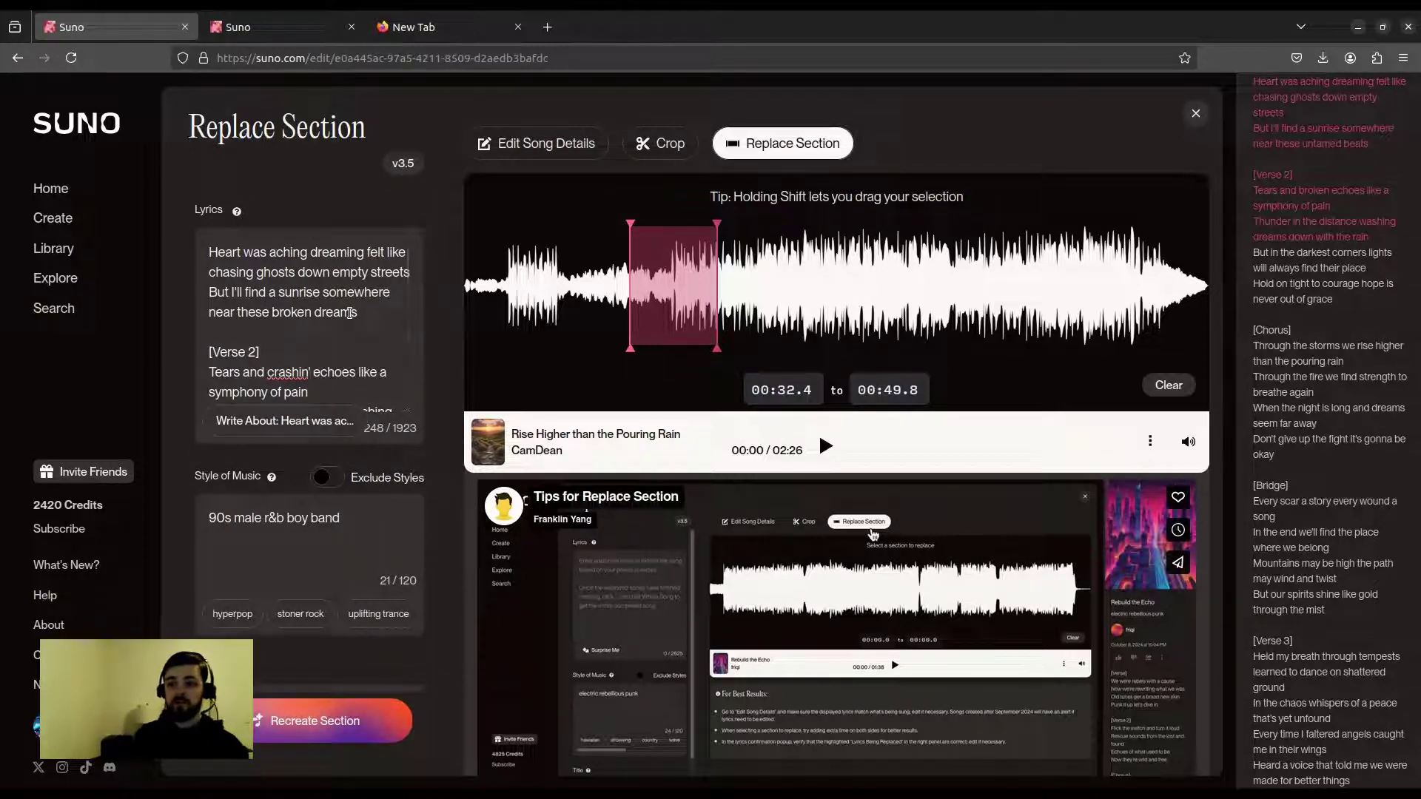
pyautogui.press('BackSpace')
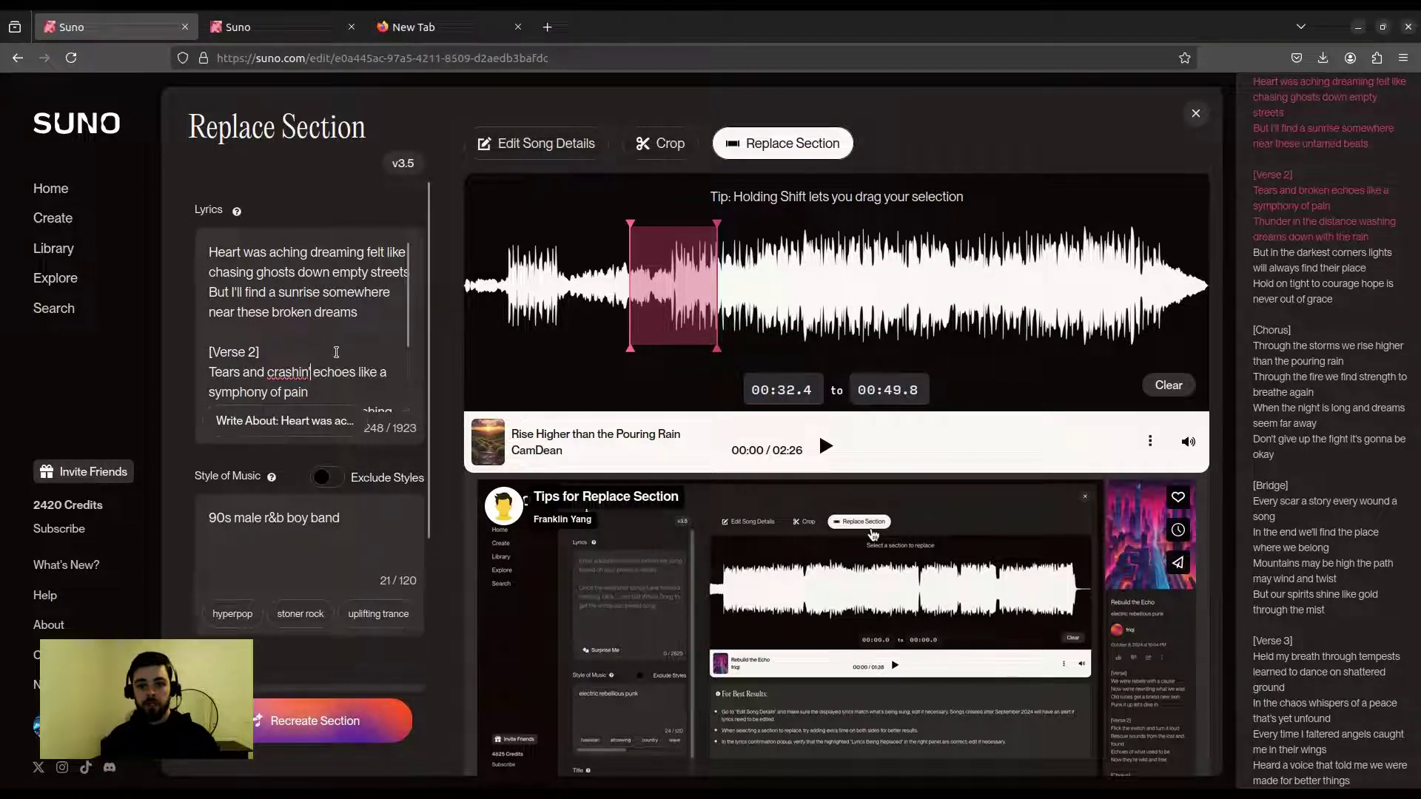
pyautogui.scroll(-1, 336, 356)
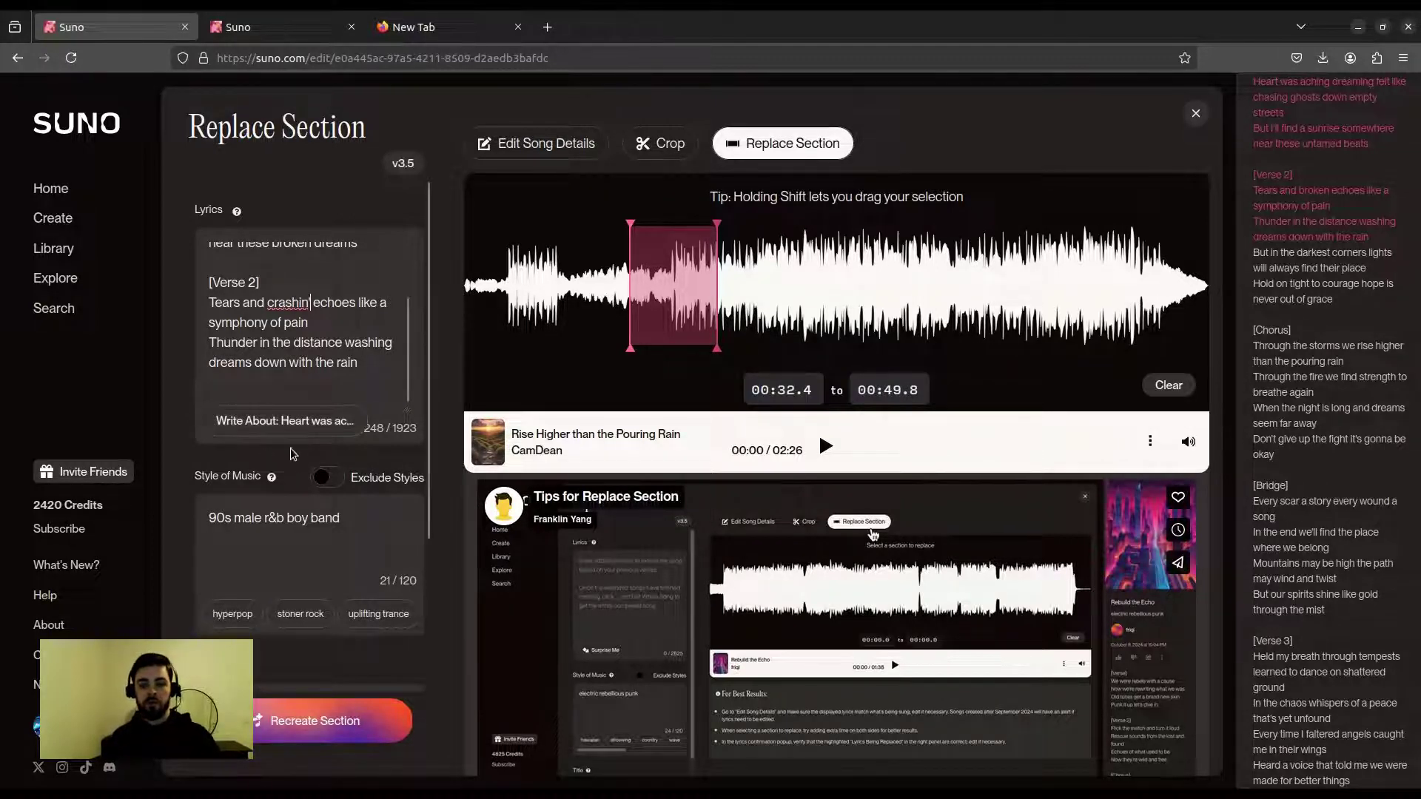
pyautogui.scroll(-1, 303, 437)
pyautogui.scroll(-1, 293, 388)
pyautogui.scroll(-1, 283, 344)
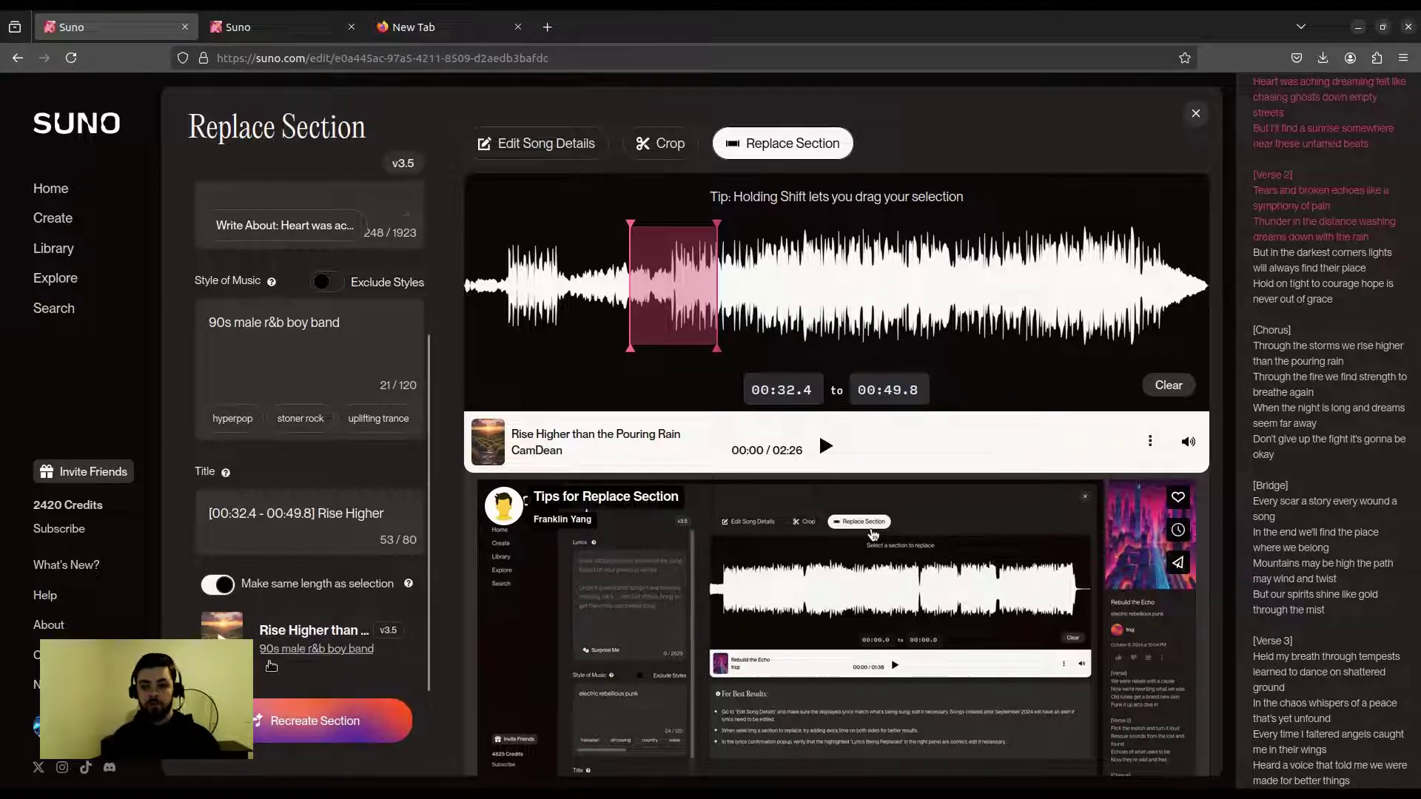
# Recreate the 00:32.4–00:49.8 section using the rewritten lyrics
pyautogui.click(306, 728)
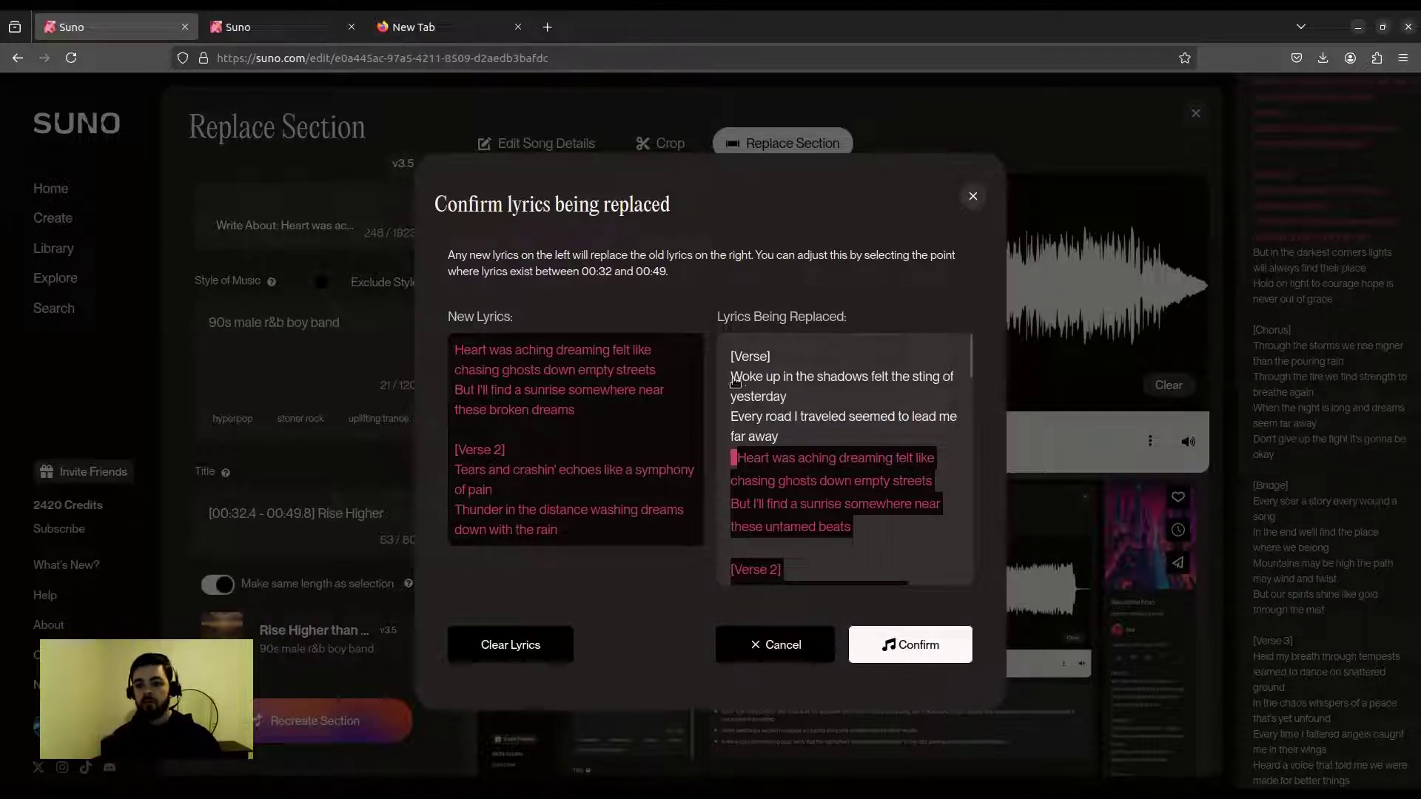
pyautogui.scroll(-2, 873, 461)
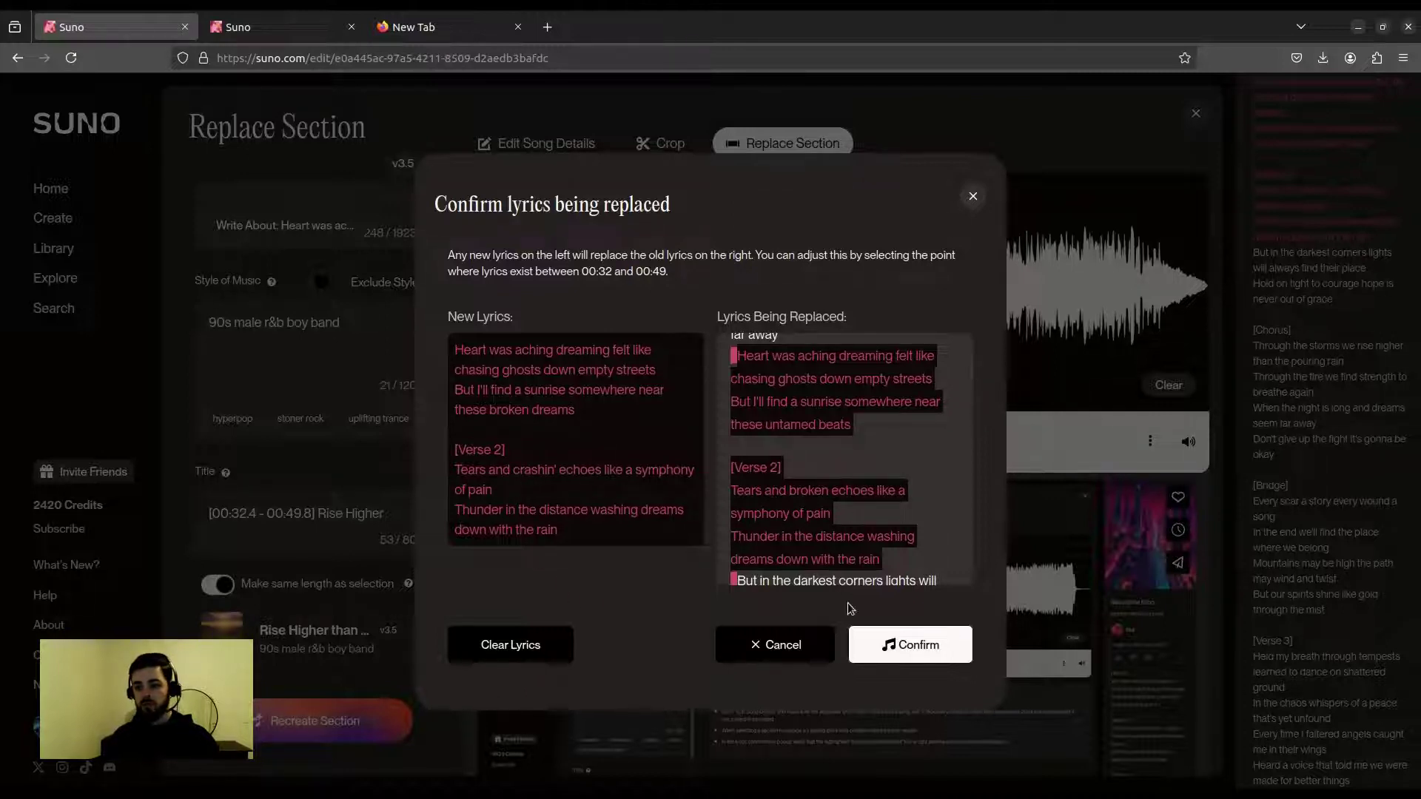
# Confirm replacing the old lyrics in the 'Confirm lyrics being replaced' dialog
pyautogui.click(908, 646)
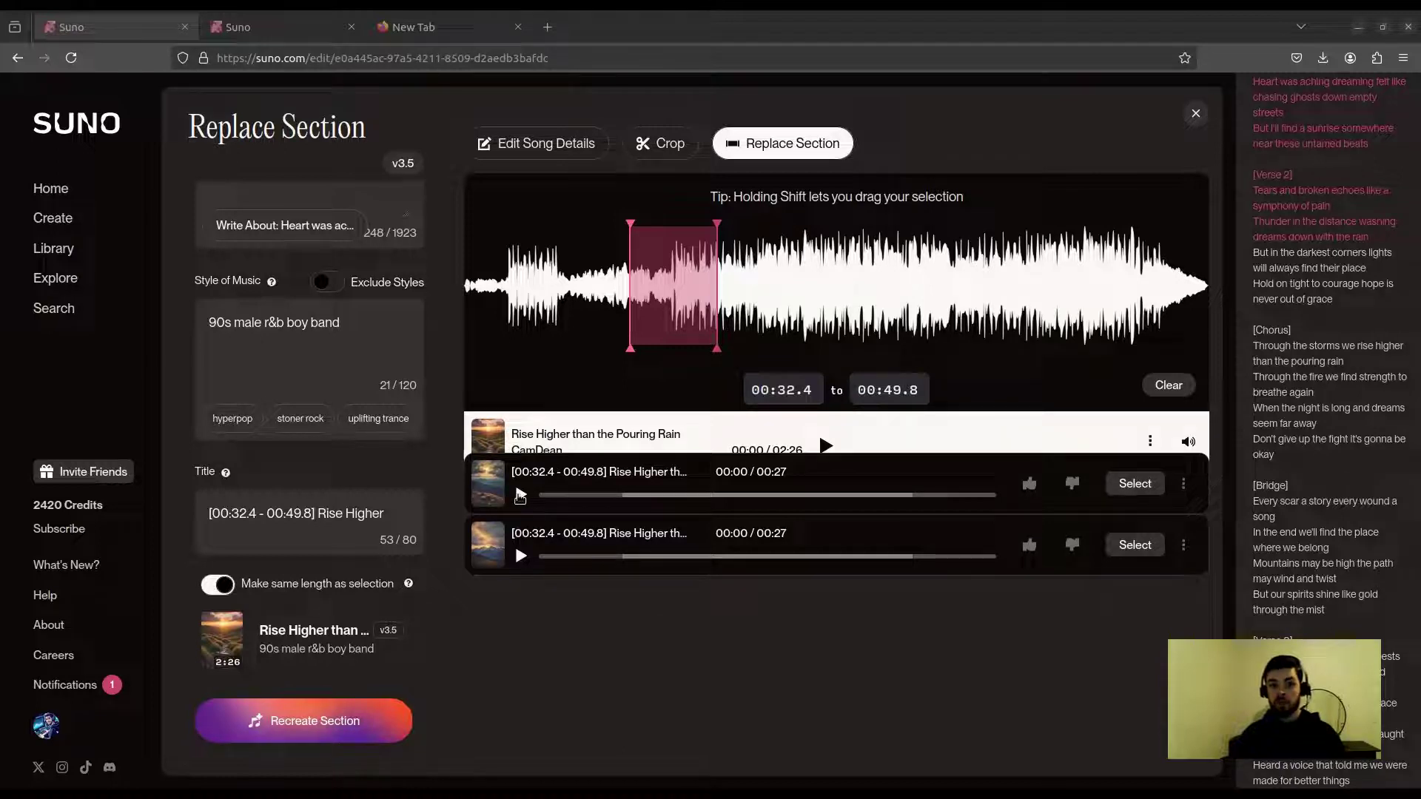
# Play the first generated section clip and give it a thumbs-up
pyautogui.click(518, 495)
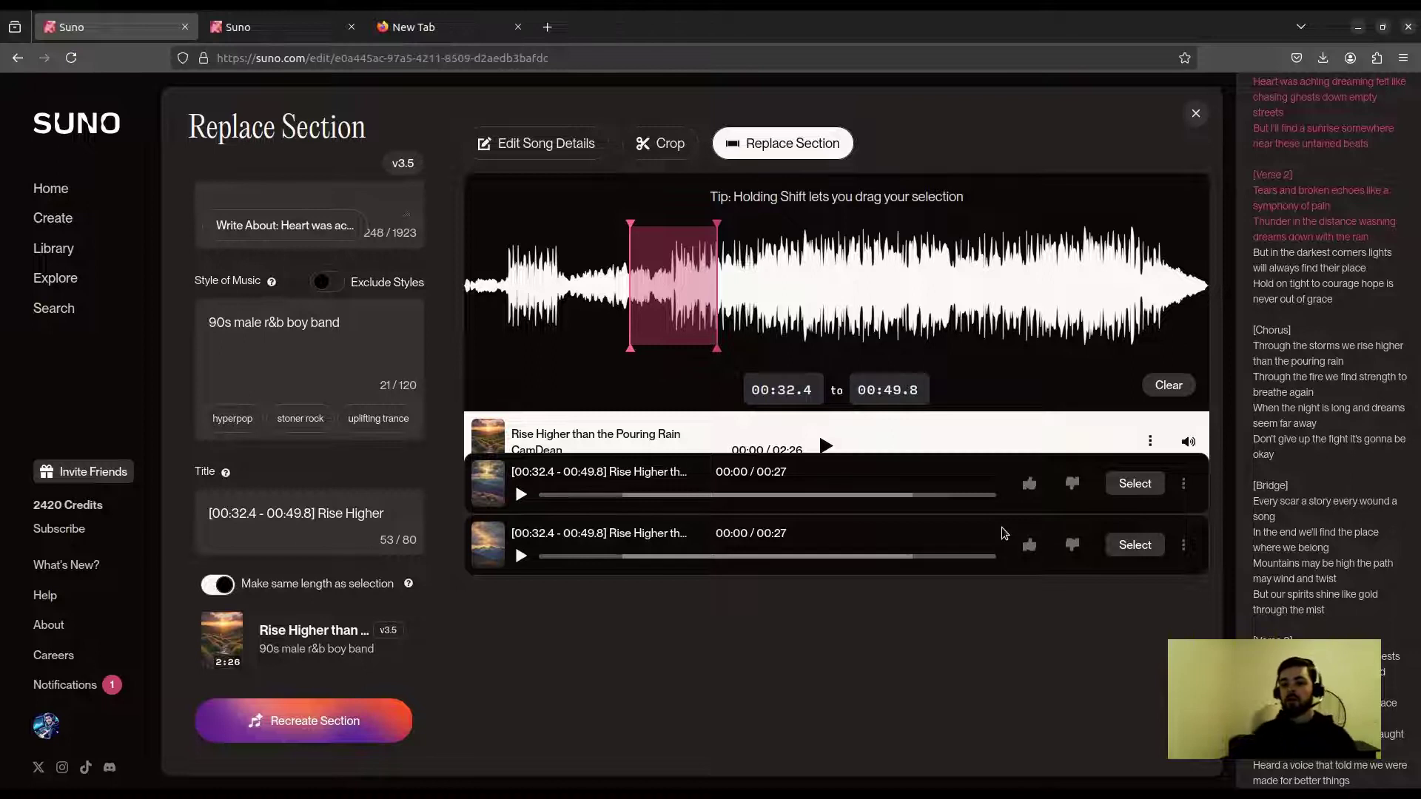
pyautogui.click(1027, 491)
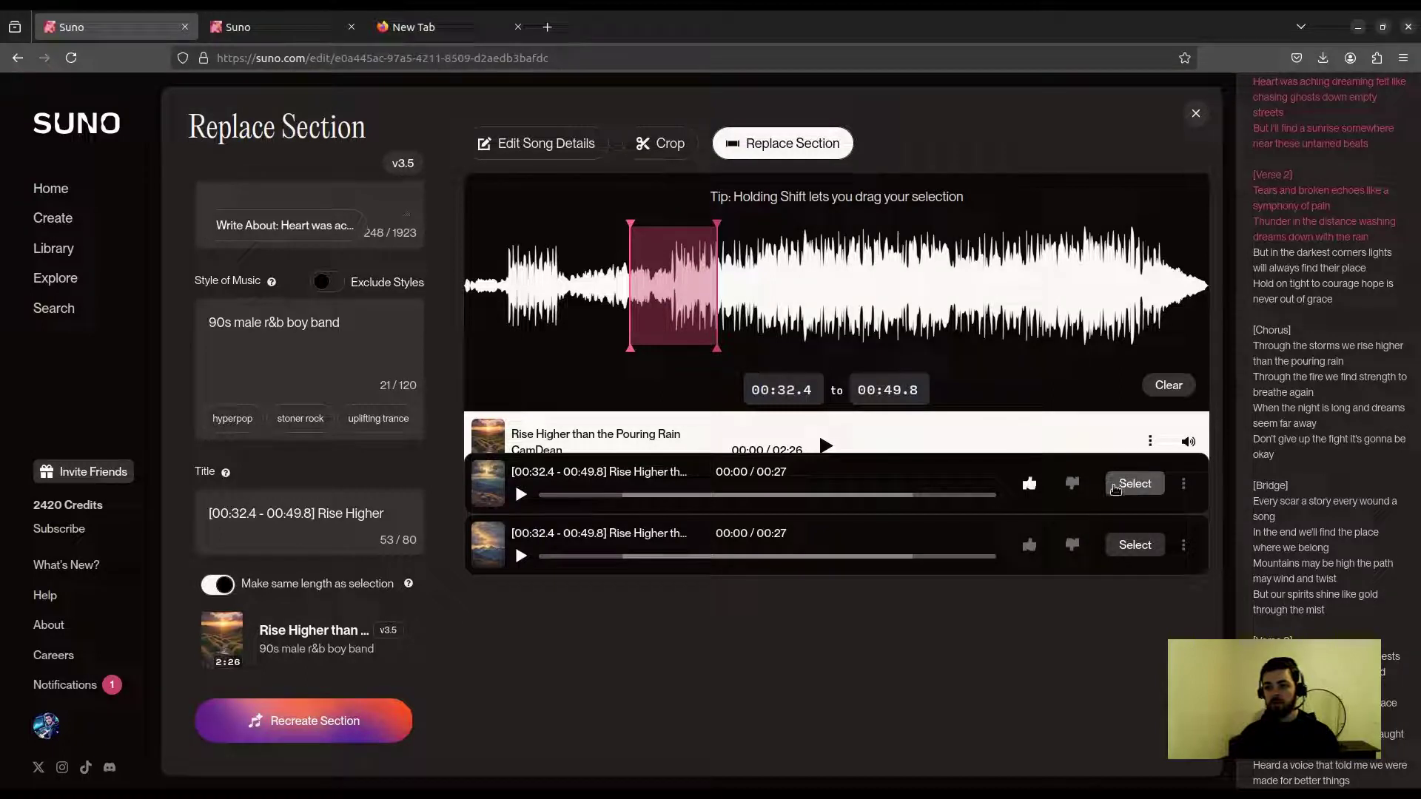
pyautogui.moveTo(1327, 333)
pyautogui.scroll(2, 1331, 177)
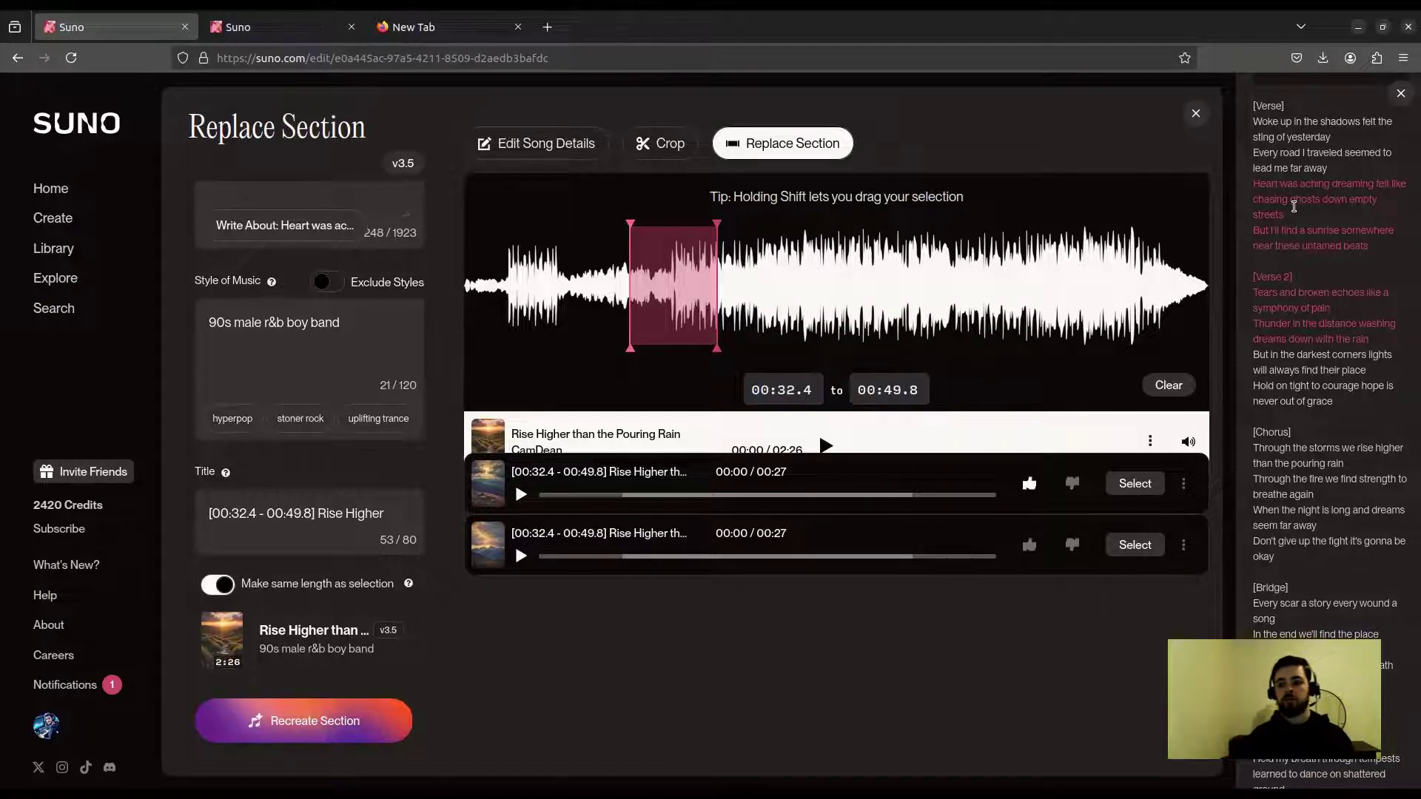
# Select the first generated clip as the replacement section
pyautogui.click(1135, 484)
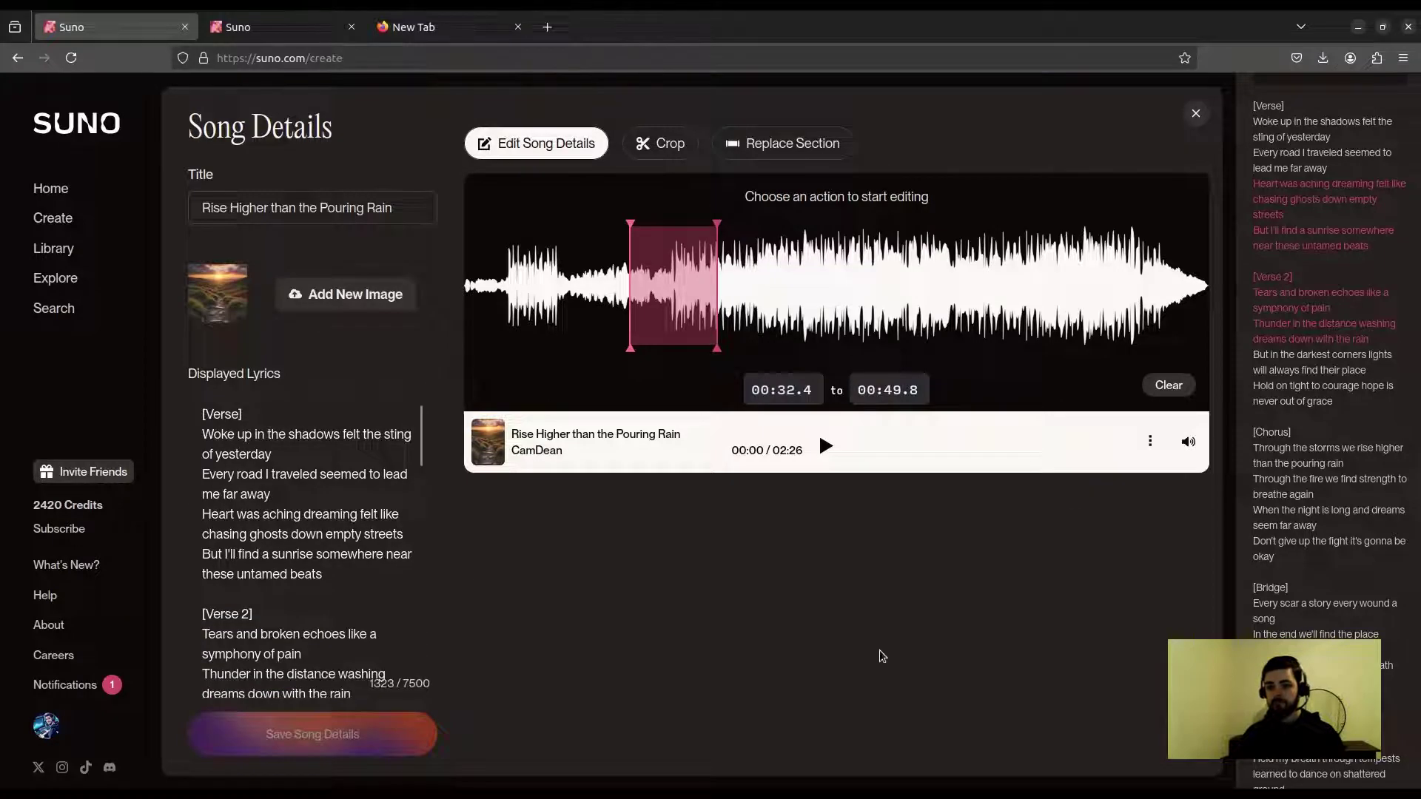
pyautogui.scroll(-5, 884, 627)
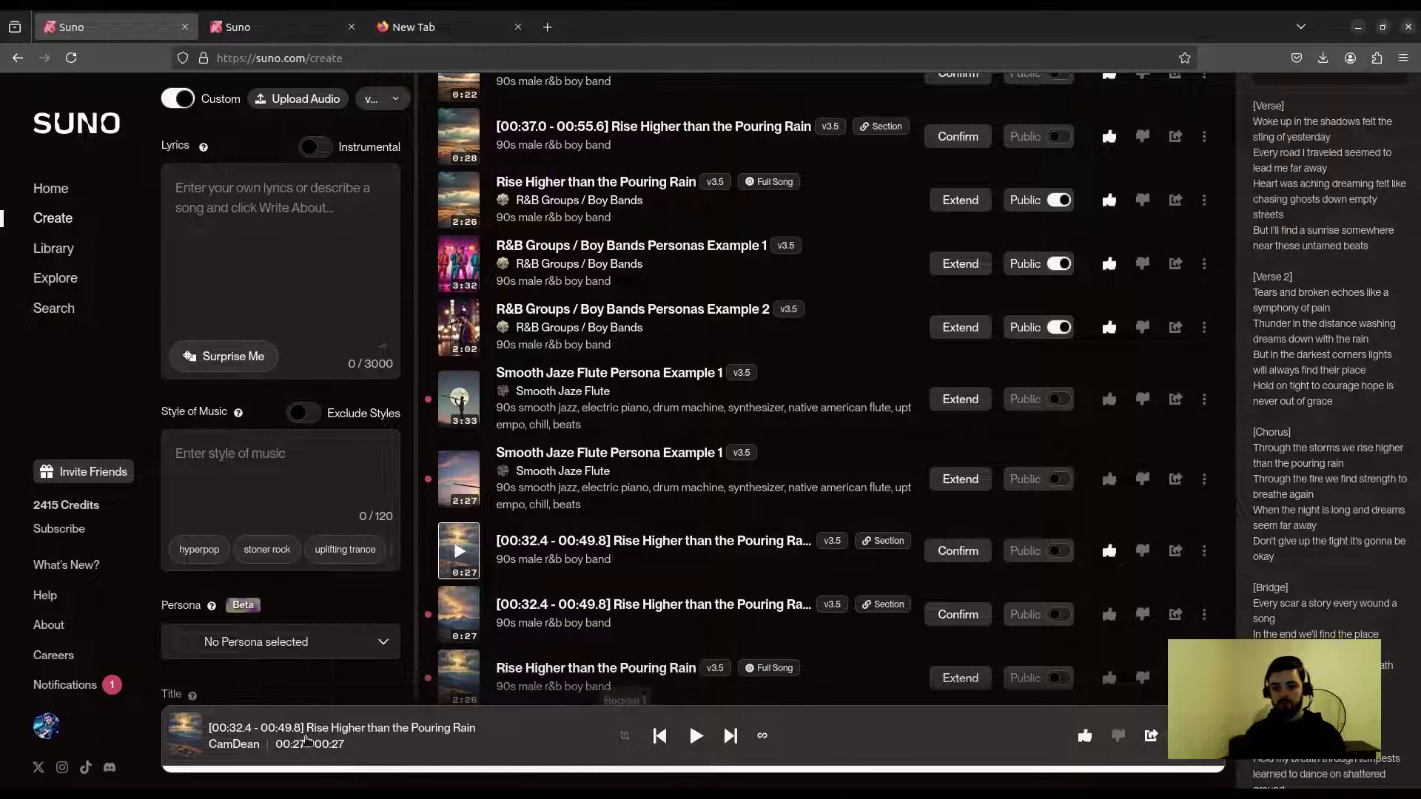
pyautogui.moveTo(458, 674)
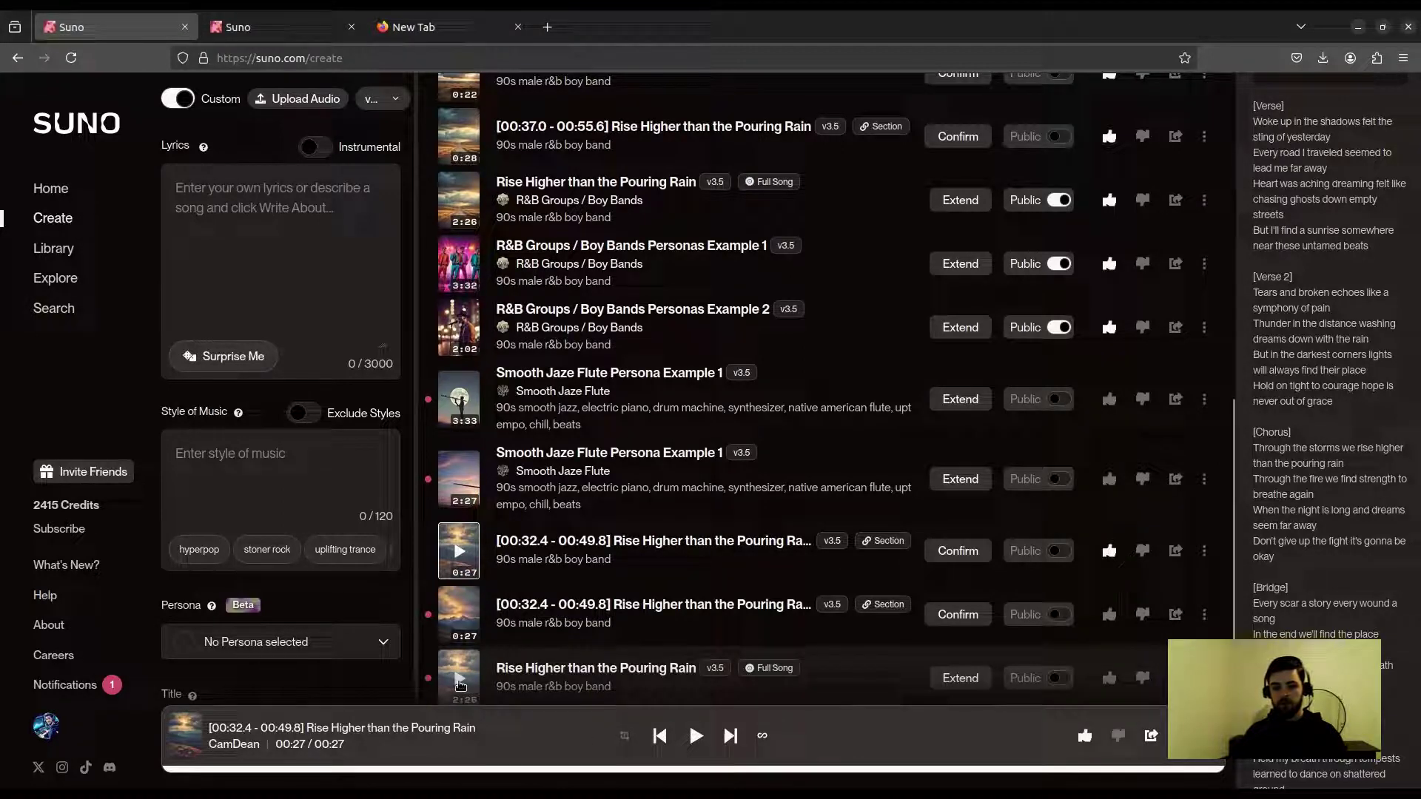
# Open the new full-length song and play it from about 00:20
pyautogui.click(461, 685)
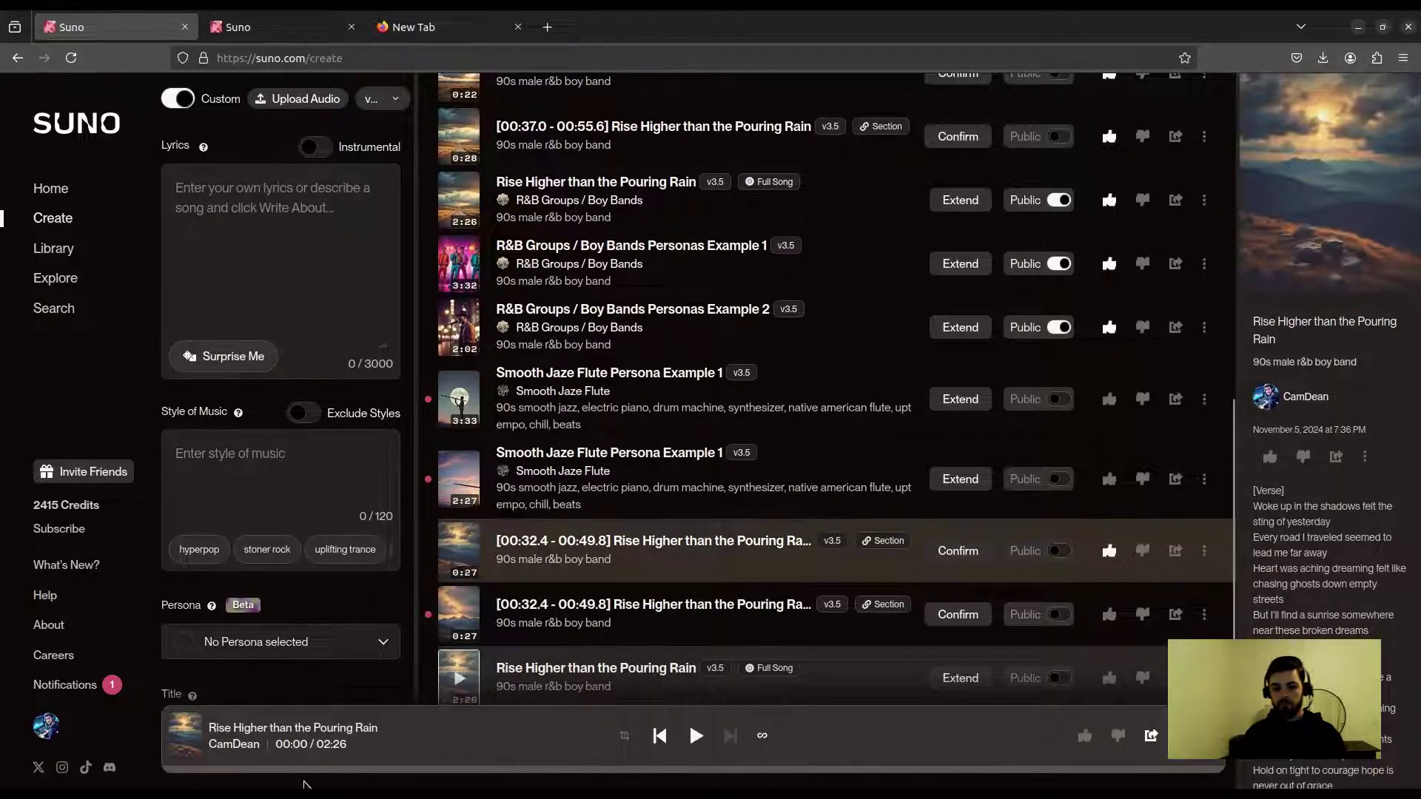
pyautogui.click(327, 773)
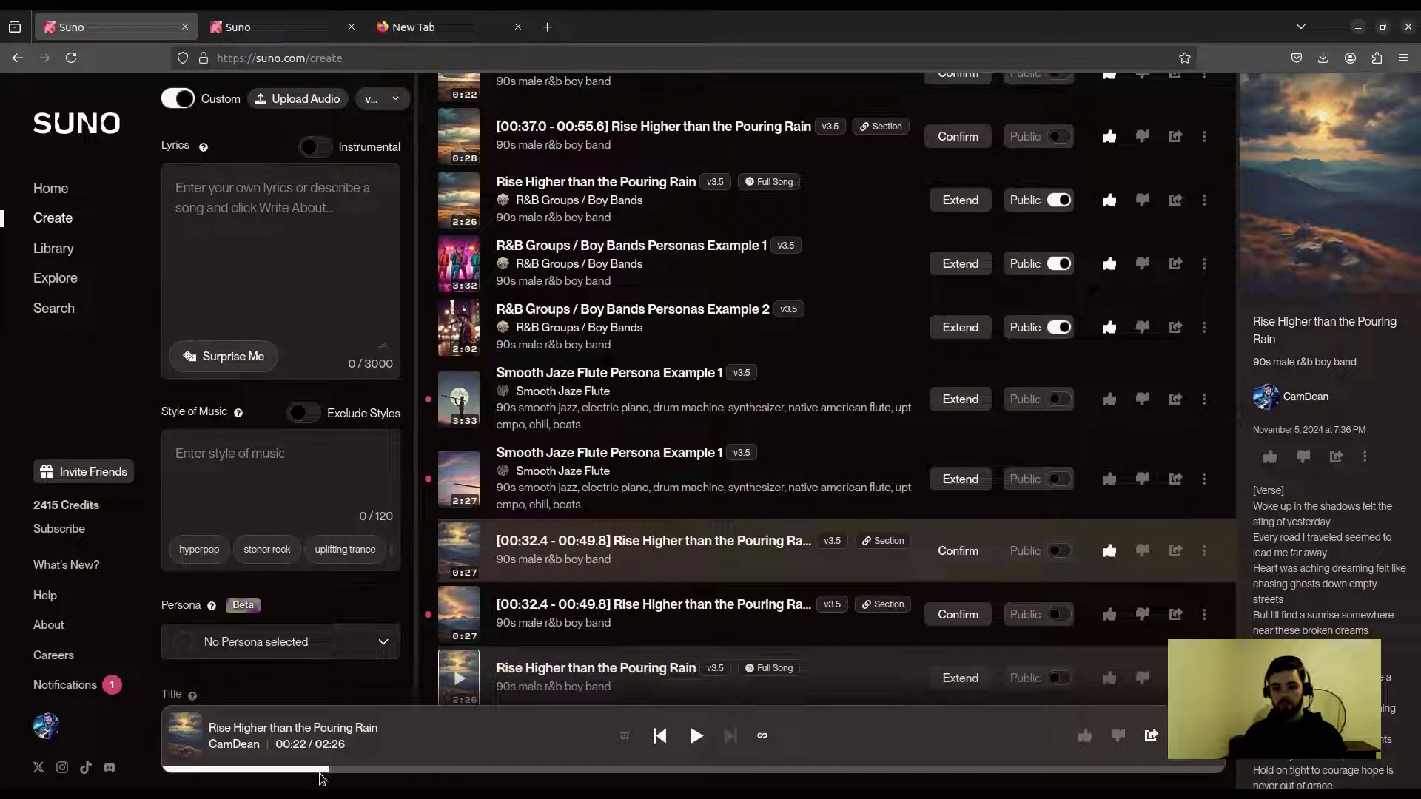
pyautogui.click(319, 774)
pyautogui.click(313, 775)
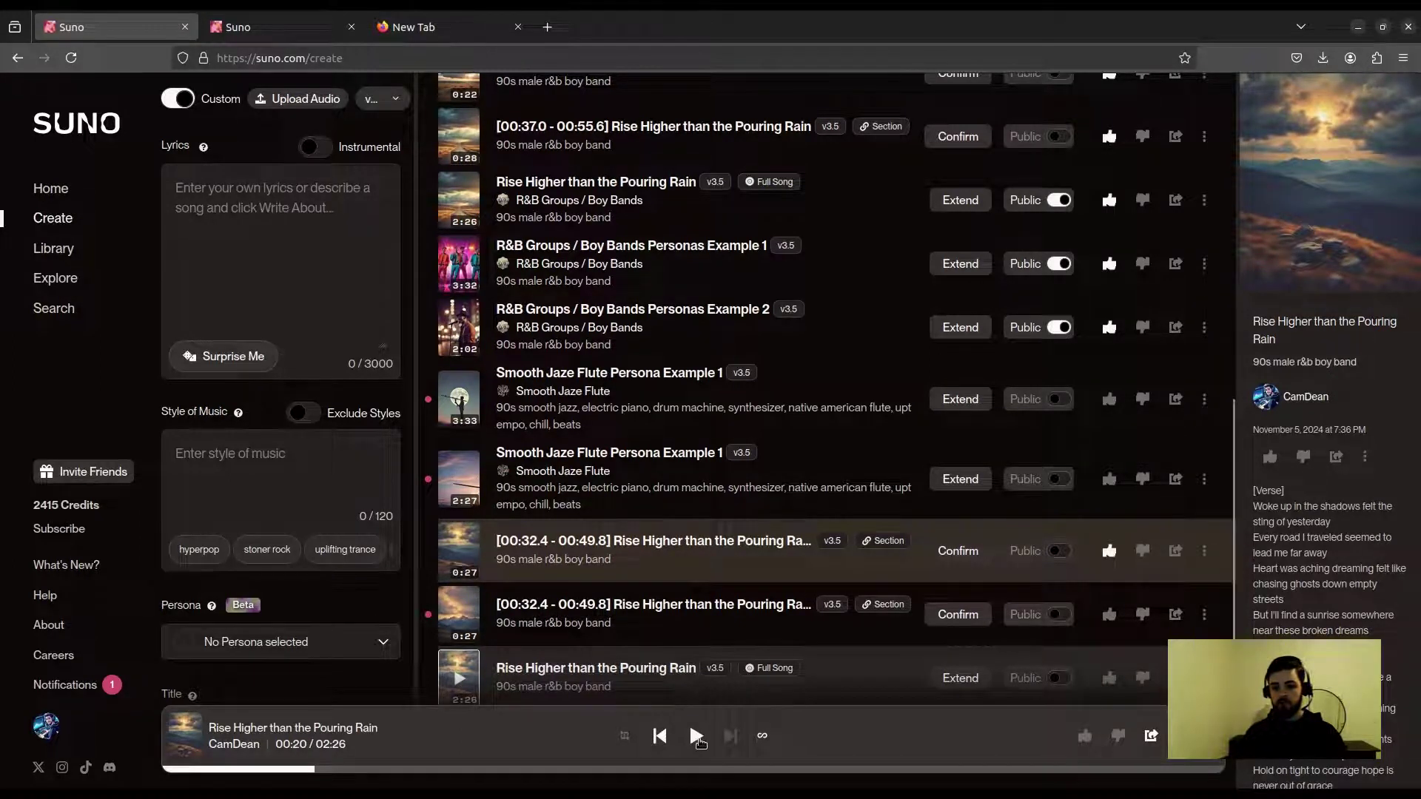
pyautogui.click(696, 737)
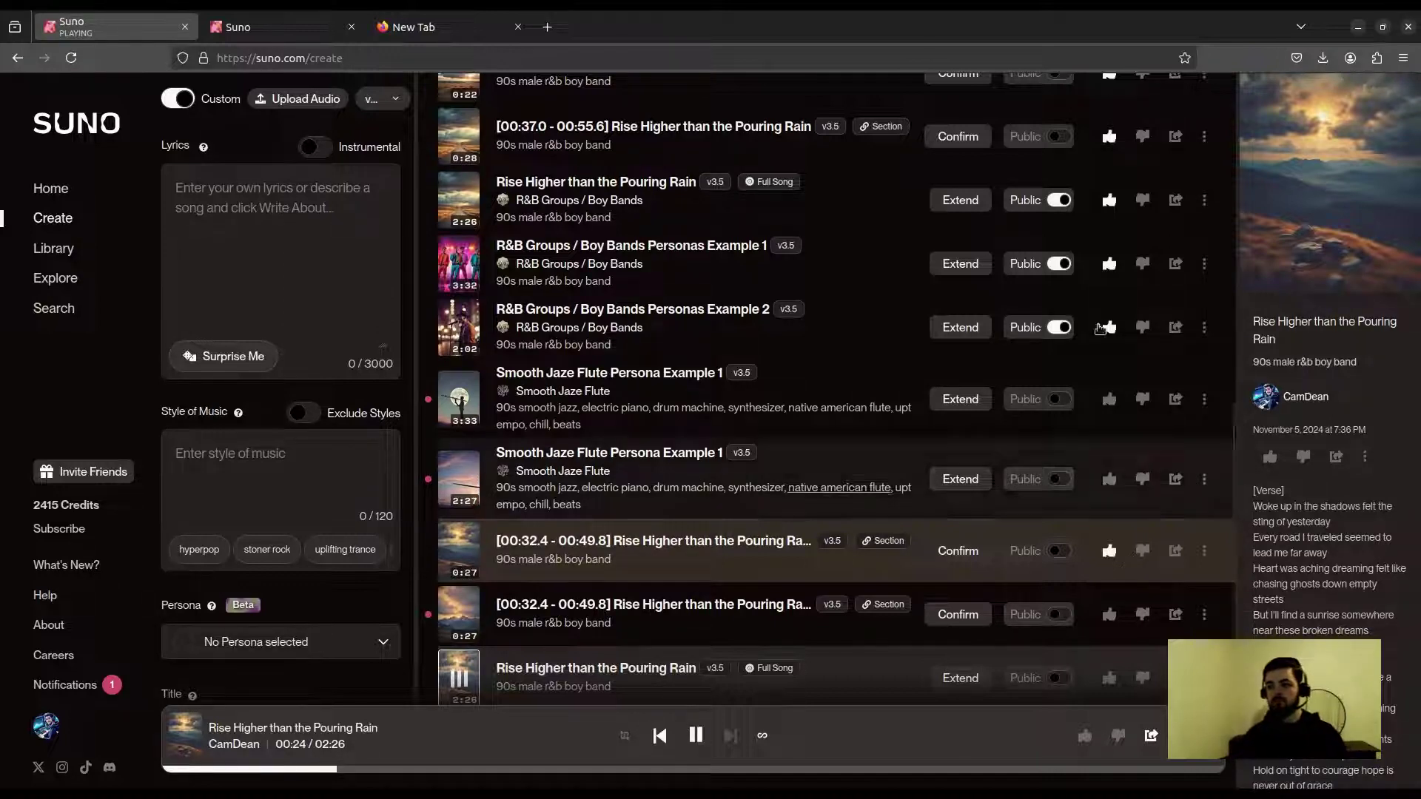
pyautogui.scroll(-2, 1352, 547)
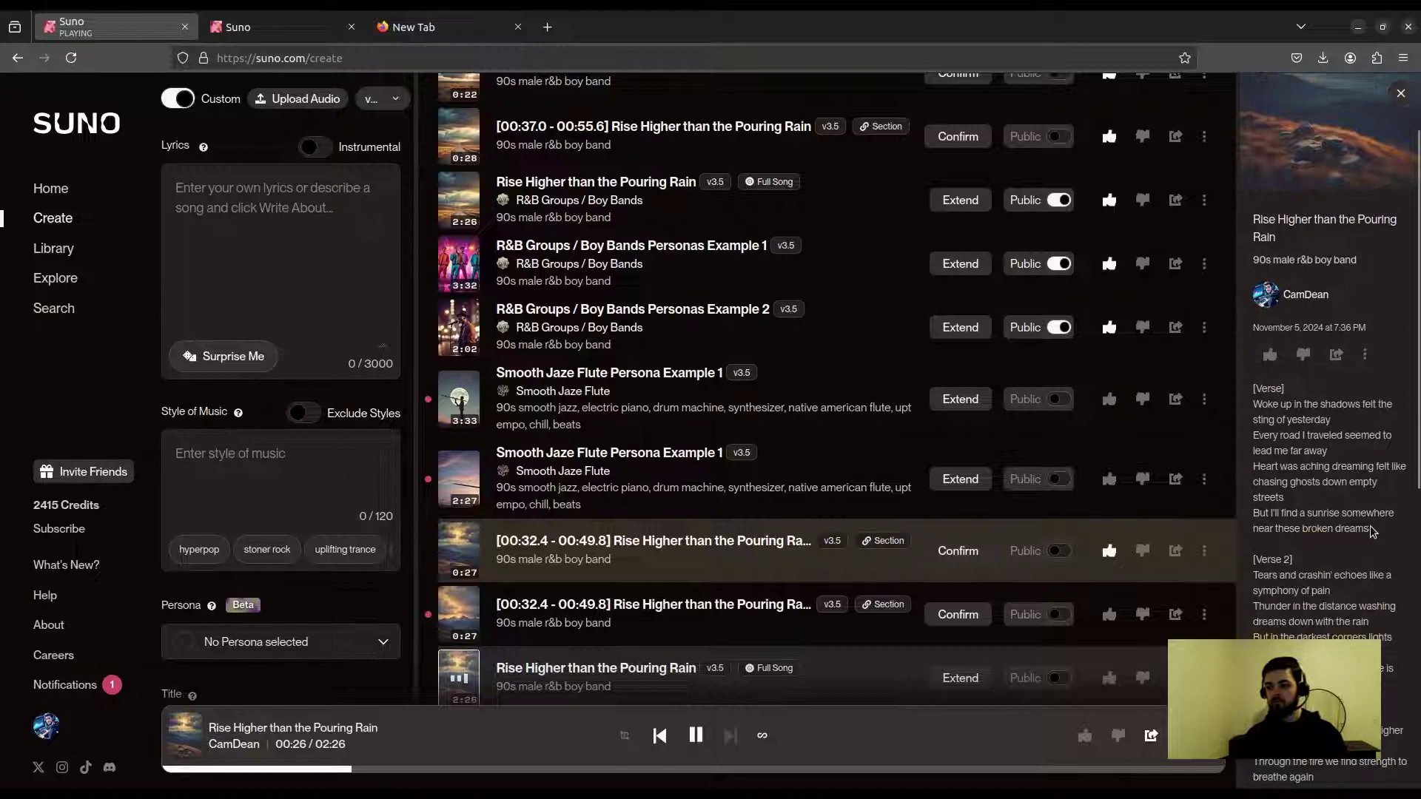
# Highlight 'broken dreams' and 'crashin' echoes' in the lyrics, then pause at 00:50
pyautogui.moveTo(1371, 533); pyautogui.dragTo(1306, 530)
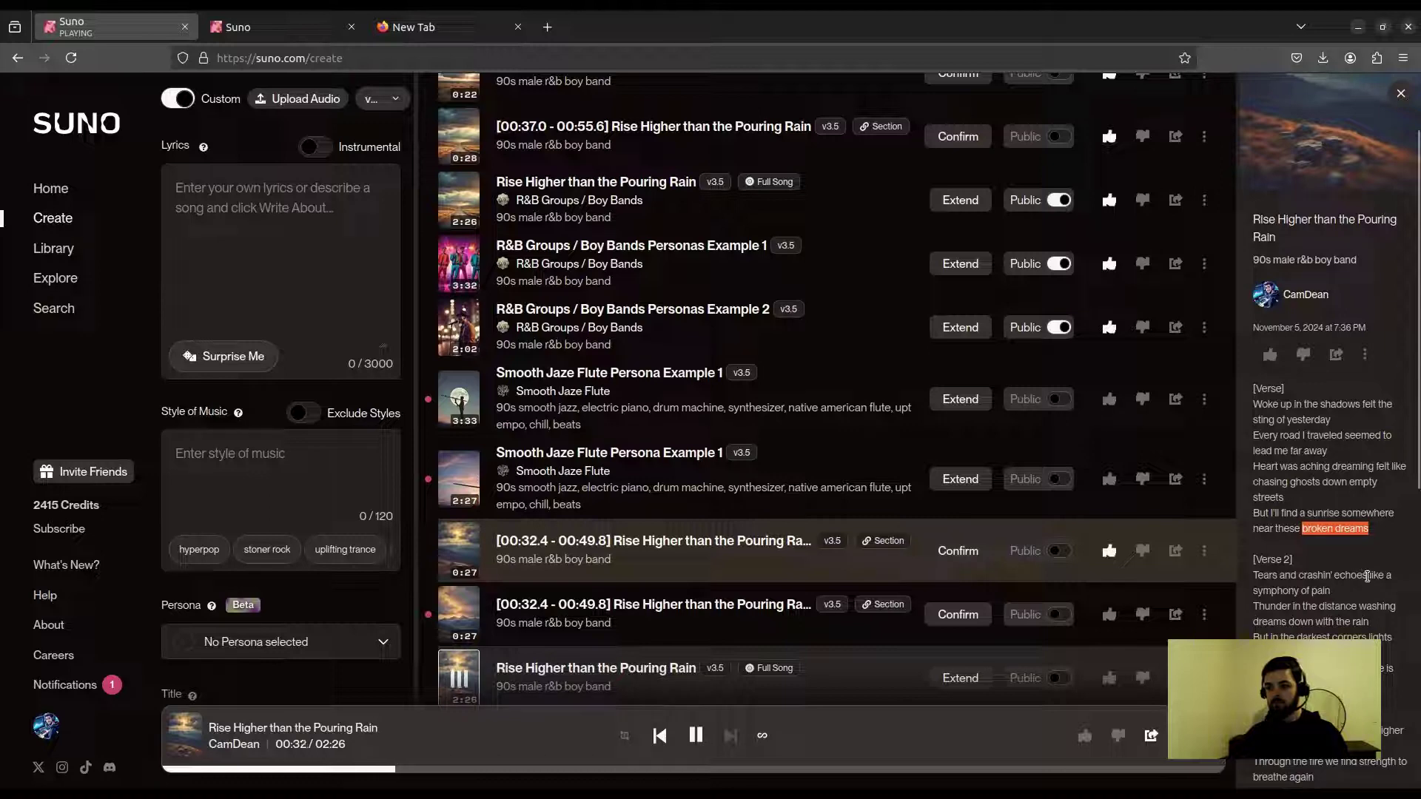
pyautogui.moveTo(1368, 574); pyautogui.dragTo(1300, 582)
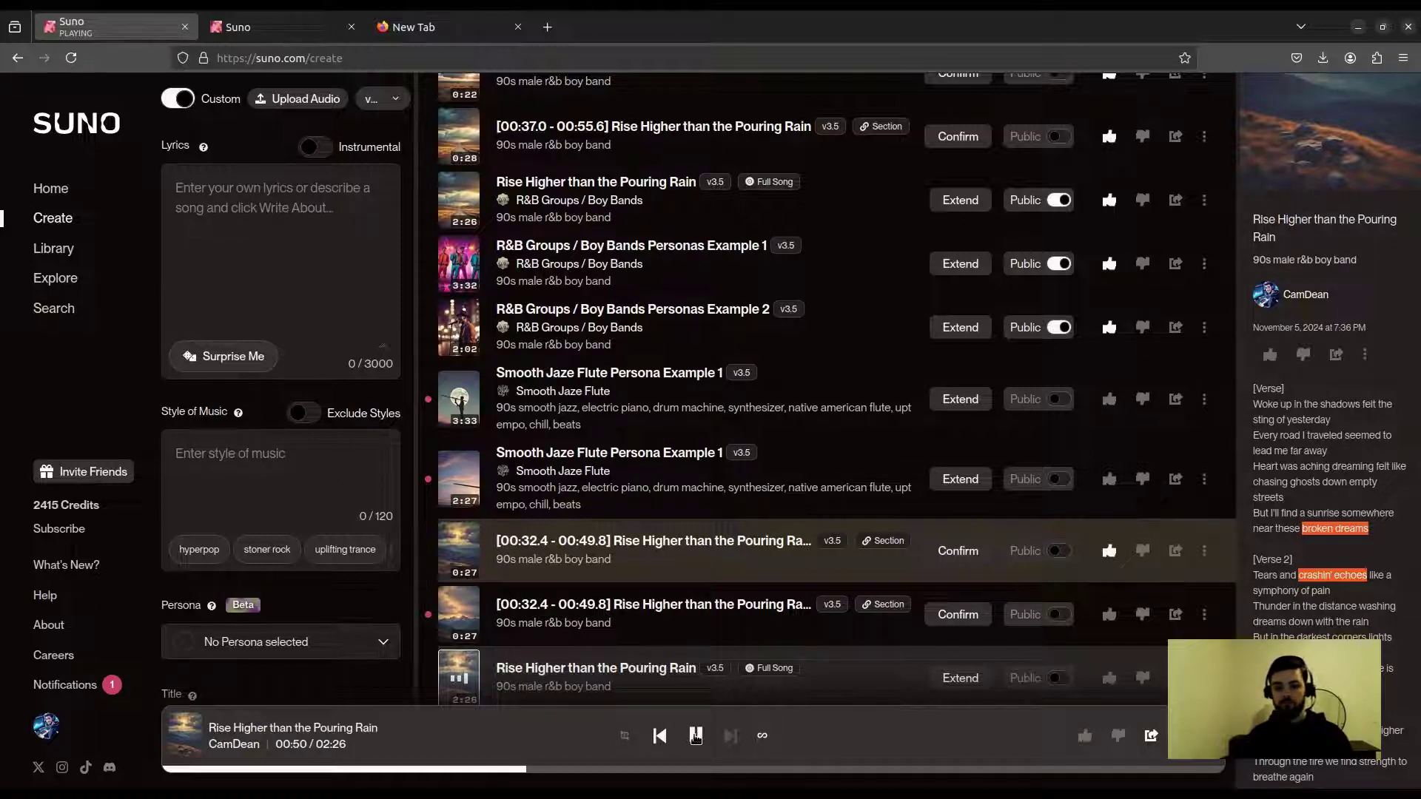
pyautogui.click(695, 735)
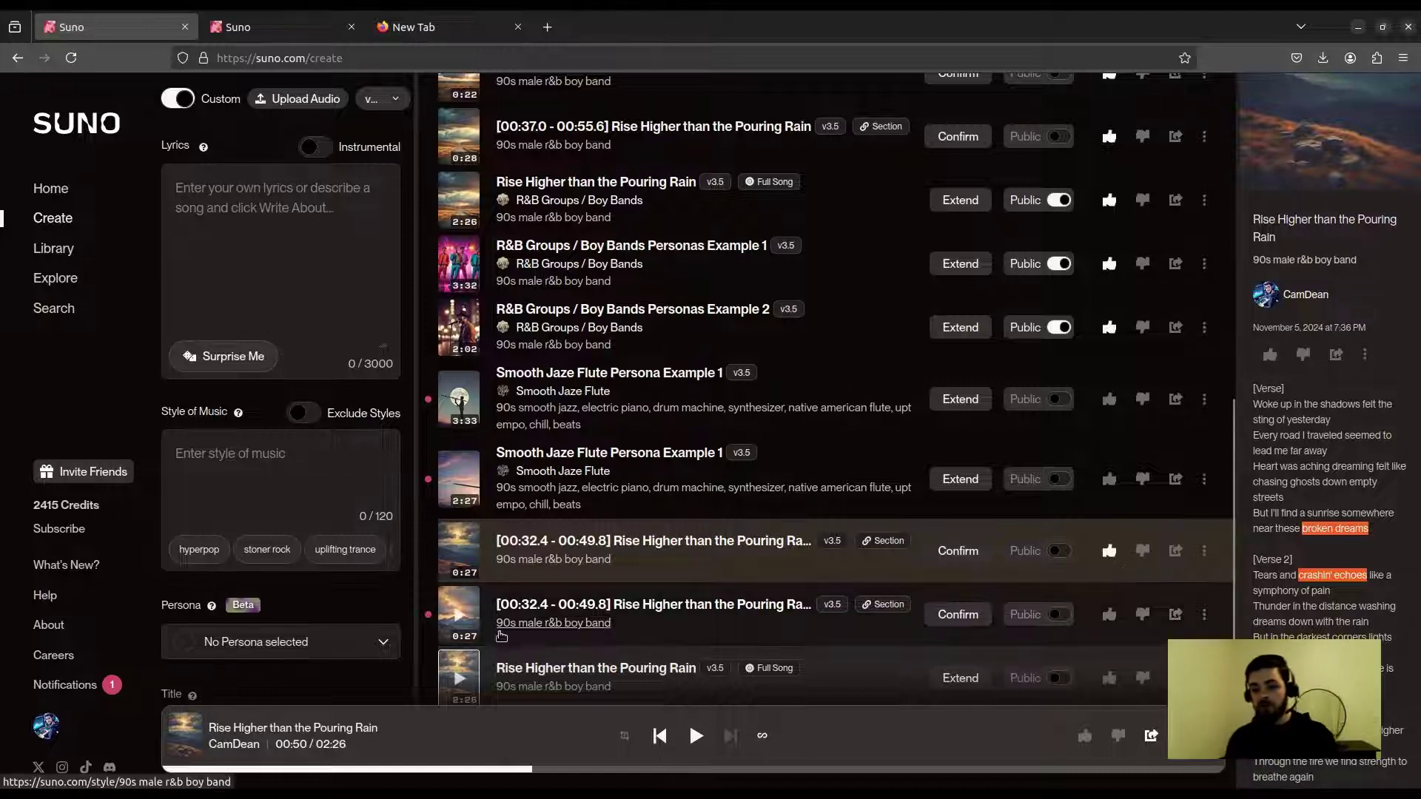
pyautogui.moveTo(1326, 499)
pyautogui.scroll(-5, 1274, 419)
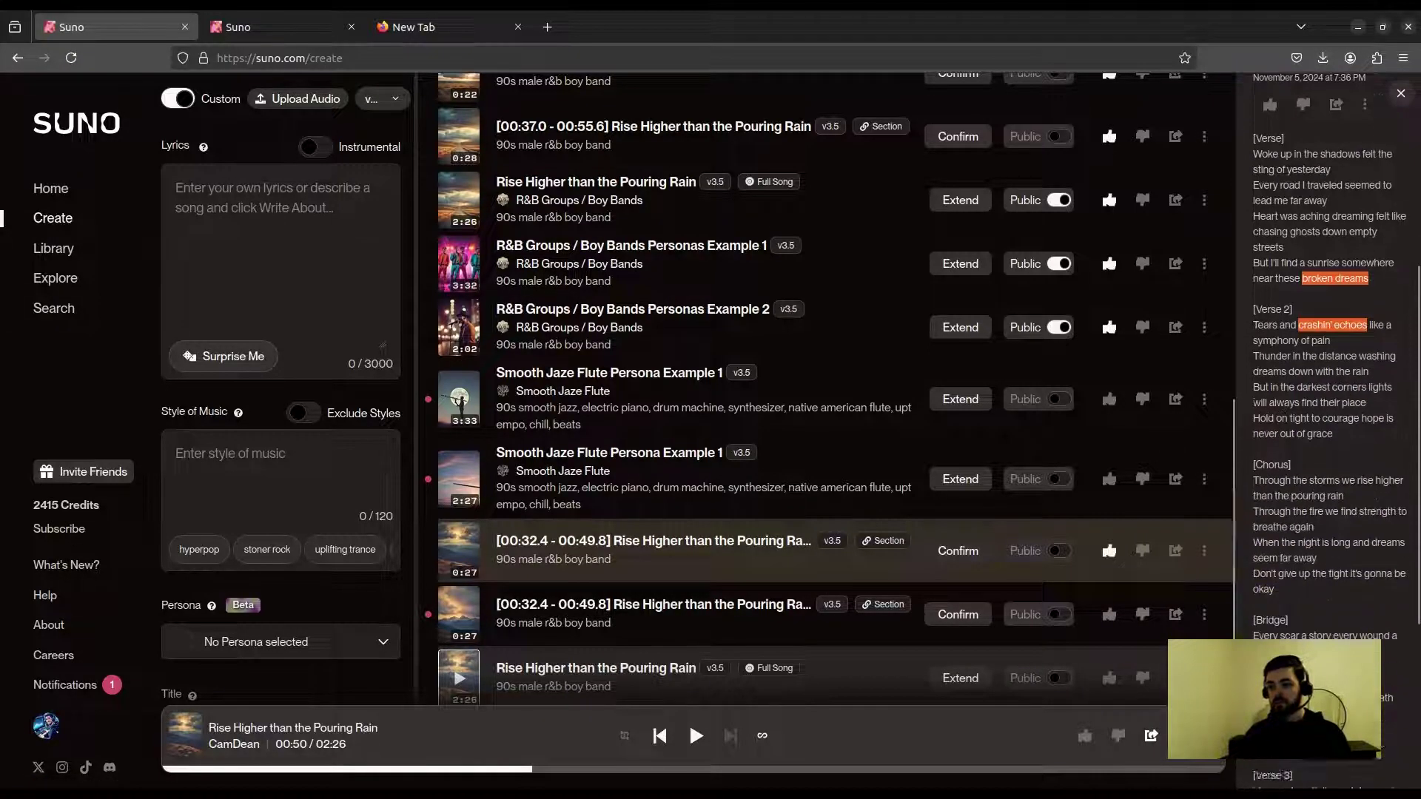